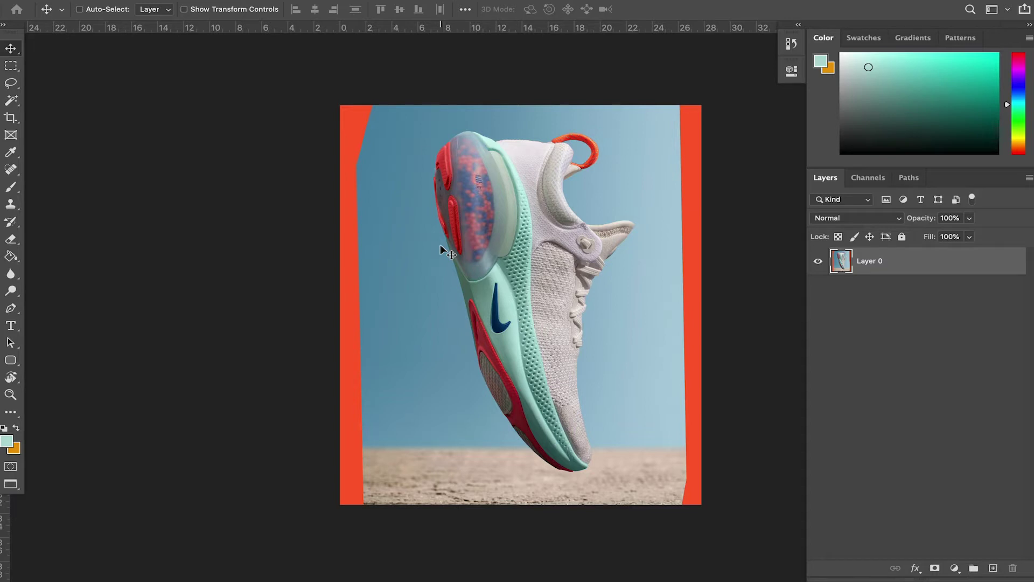
# Select the blue backdrop and the orange side borders around the shoe with the Magic Wand at tolerance 20.
pyautogui.click(11, 100)
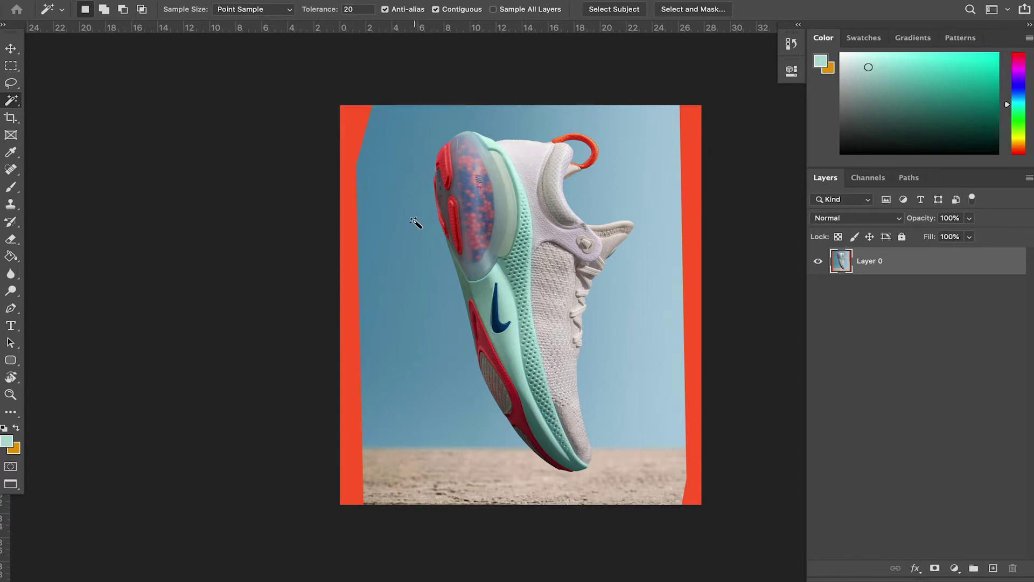
pyautogui.click(435, 257)
pyautogui.click(607, 122)
pyautogui.keyDown('shift'); pyautogui.click(588, 152); pyautogui.keyUp('shift')
pyautogui.keyDown('shift'); pyautogui.click(357, 110); pyautogui.keyUp('shift')
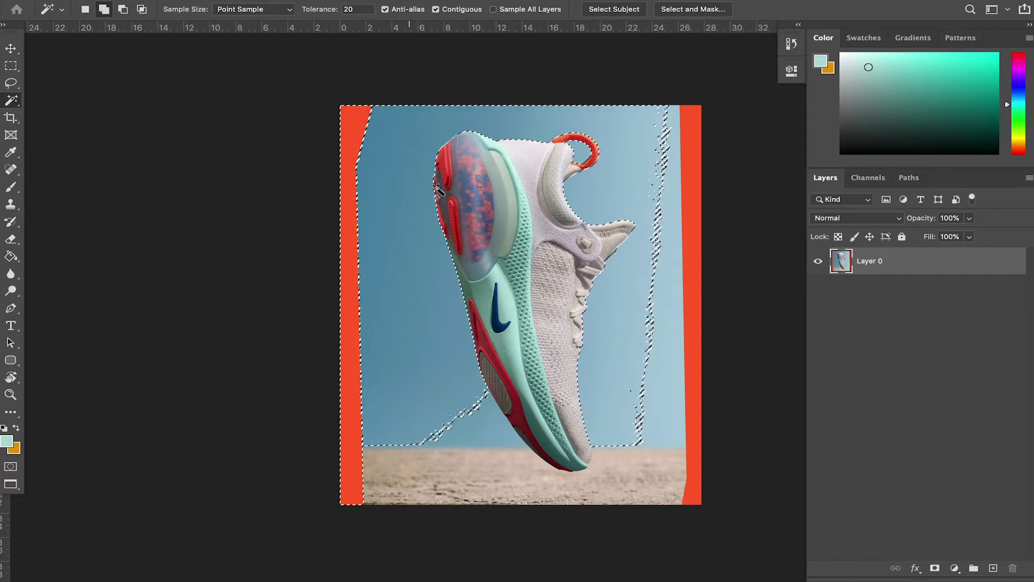
pyautogui.click(676, 248)
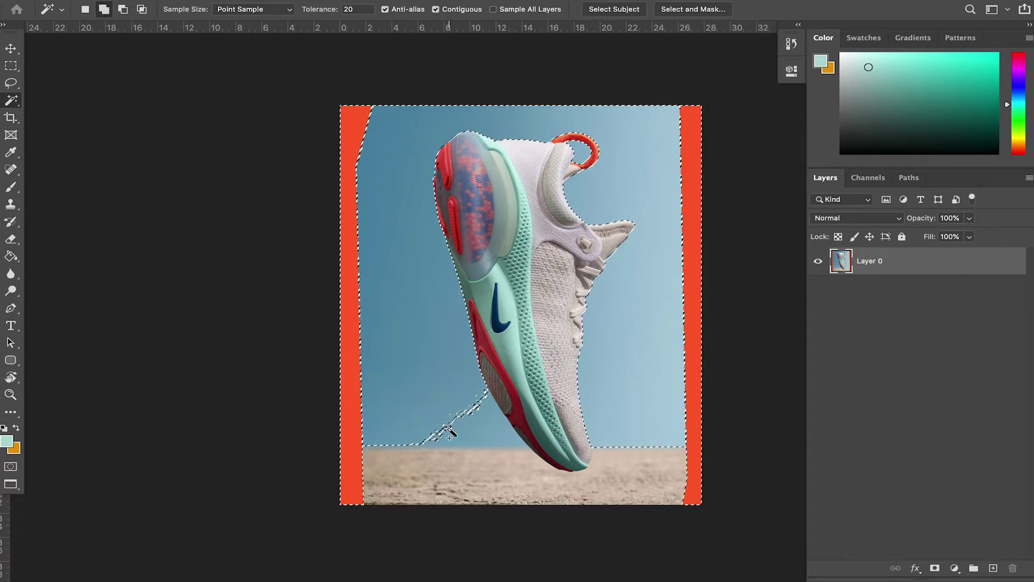
# Add the wooden ground beneath the shoe to the Magic Wand selection and check the selection around the toe.
pyautogui.click(482, 471)
pyautogui.keyDown('shift'); pyautogui.click(438, 477); pyautogui.keyUp('shift')
pyautogui.keyDown('shift'); pyautogui.click(568, 496); pyautogui.keyUp('shift')
pyautogui.keyDown('shift'); pyautogui.click(679, 494); pyautogui.keyUp('shift')
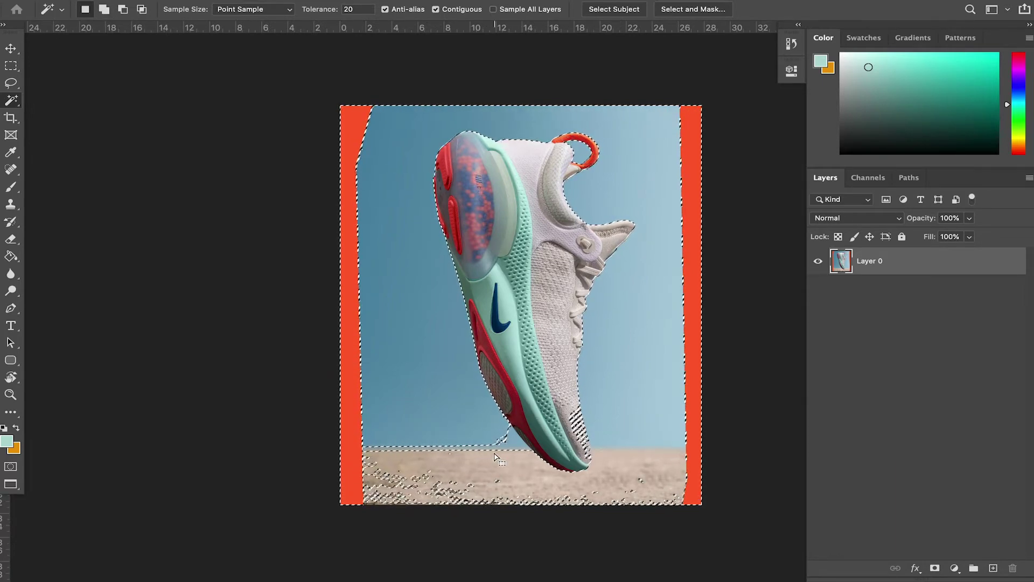
pyautogui.hotkey('ctrl', 'd')
pyautogui.scroll(5, 581, 464)
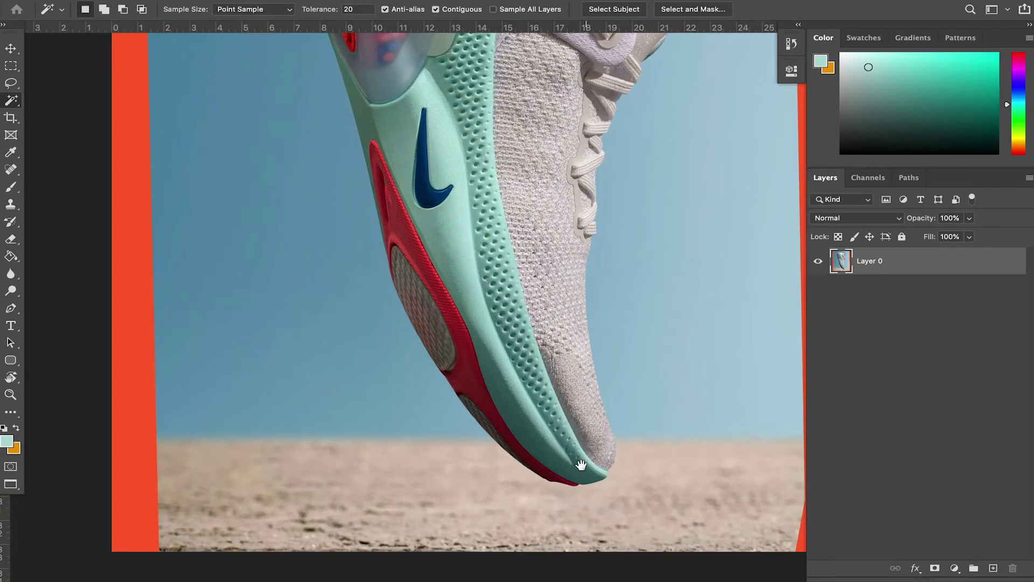
pyautogui.moveTo(582, 465); pyautogui.dragTo(541, 429)
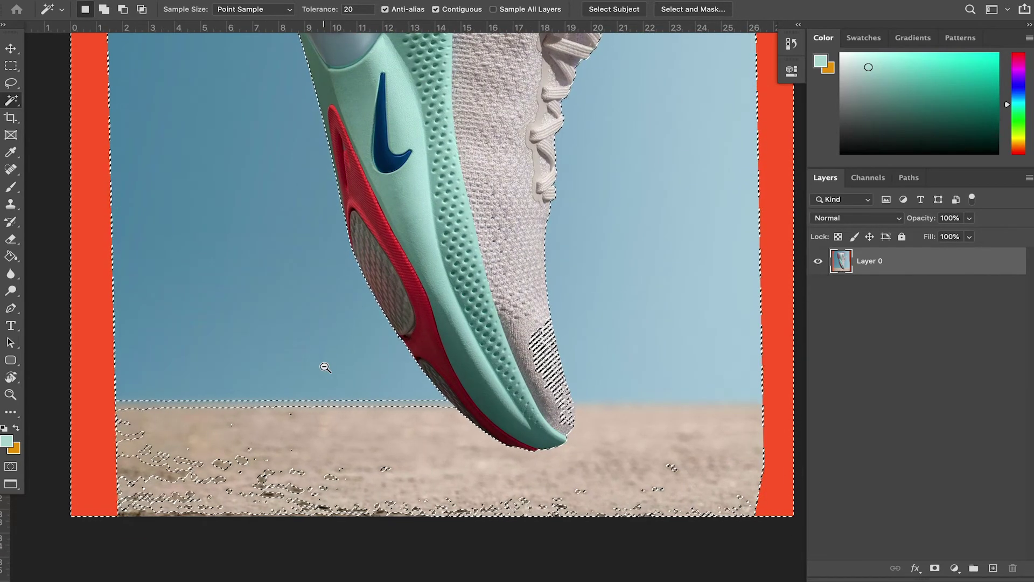
pyautogui.scroll(-3, 326, 368)
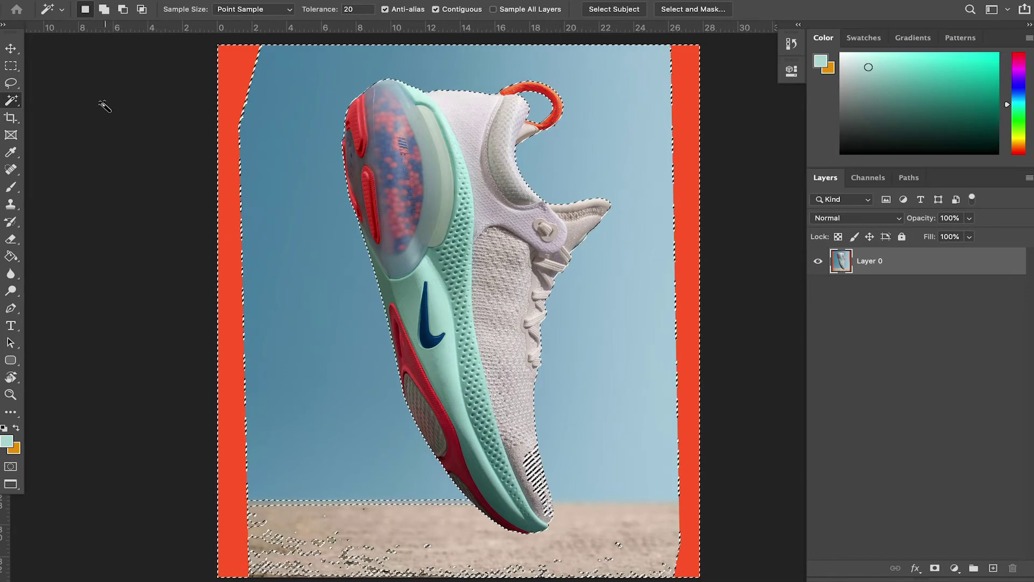
# With the Lasso, add the missed patches along the horizon and on the ground left of the toe to the selection.
pyautogui.click(12, 85)
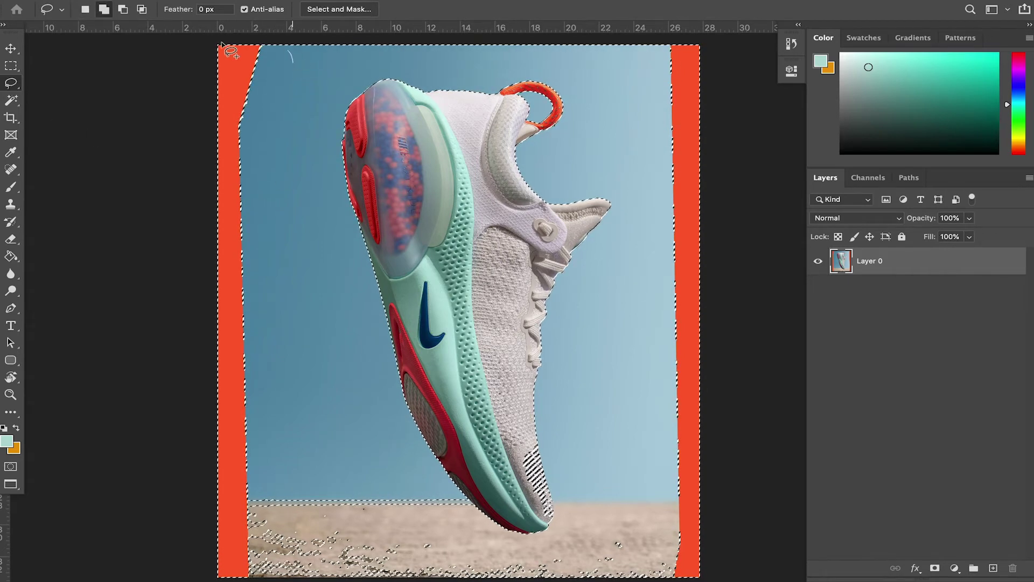
pyautogui.moveTo(309, 225); pyautogui.dragTo(310, 170)
pyautogui.moveTo(273, 69)
pyautogui.mouseDown()
pyautogui.moveTo(223, 280)
pyautogui.moveTo(261, 235)
pyautogui.mouseUp()
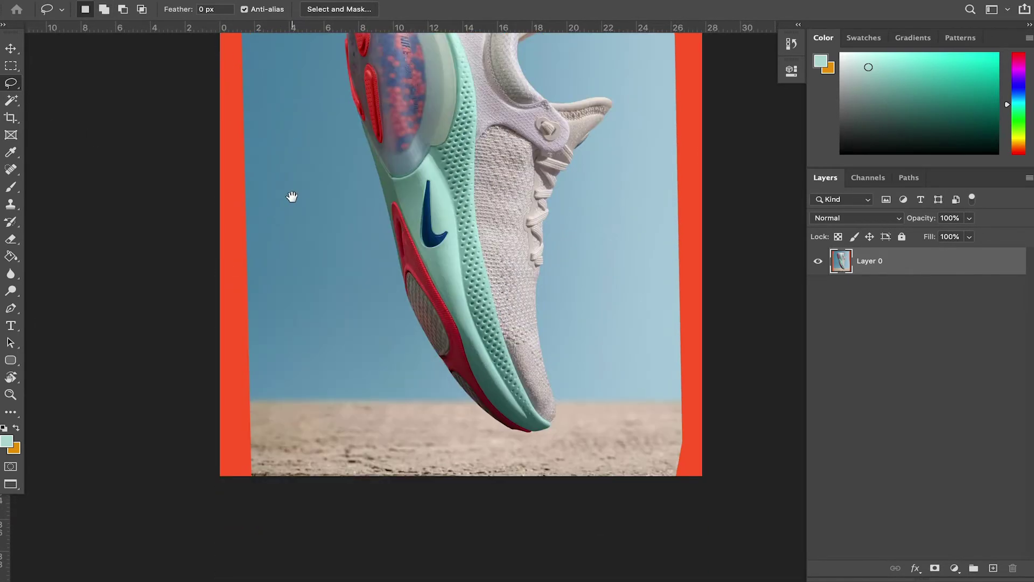
pyautogui.moveTo(288, 122)
pyautogui.mouseDown()
pyautogui.moveTo(226, 213)
pyautogui.moveTo(294, 215)
pyautogui.mouseUp()
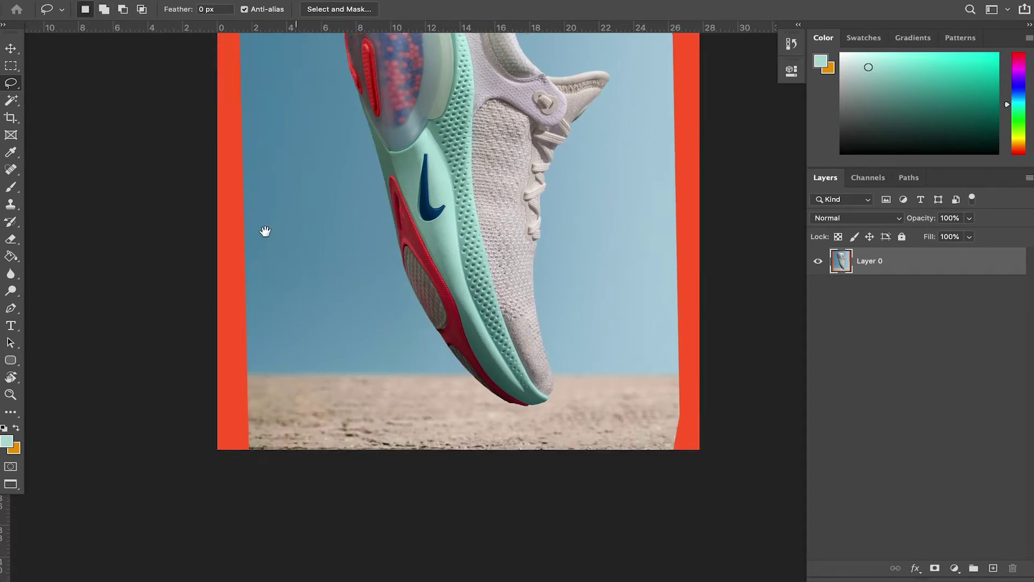
pyautogui.moveTo(265, 231); pyautogui.dragTo(219, 129)
pyautogui.moveTo(309, 373); pyautogui.dragTo(343, 325)
pyautogui.moveTo(421, 340); pyautogui.dragTo(367, 314)
pyautogui.moveTo(330, 236)
pyautogui.mouseDown()
pyautogui.moveTo(291, 387)
pyautogui.moveTo(358, 324)
pyautogui.mouseUp()
pyautogui.moveTo(376, 265); pyautogui.dragTo(281, 258)
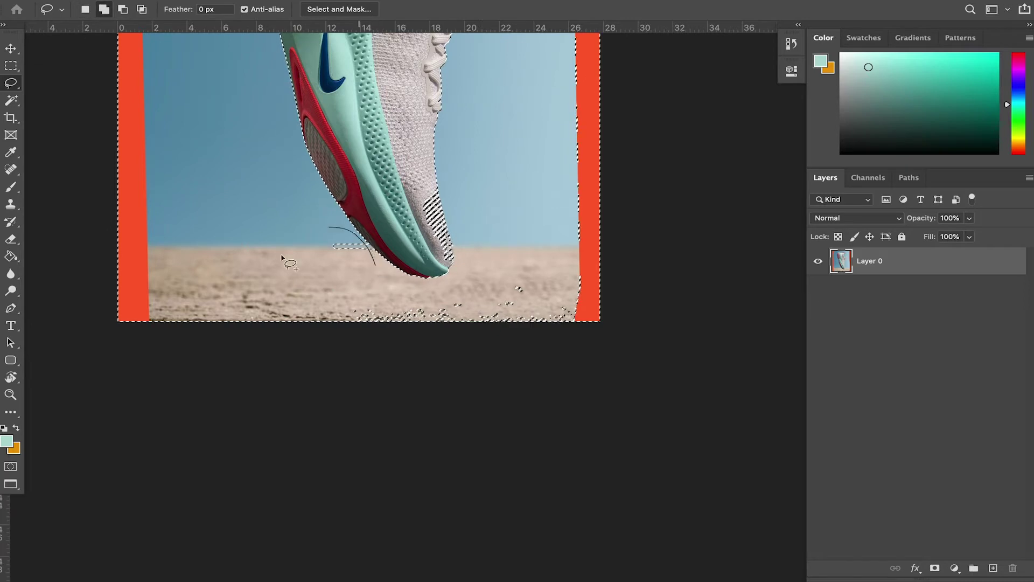
pyautogui.moveTo(251, 321)
pyautogui.mouseDown()
pyautogui.moveTo(194, 420)
pyautogui.moveTo(226, 409)
pyautogui.mouseUp()
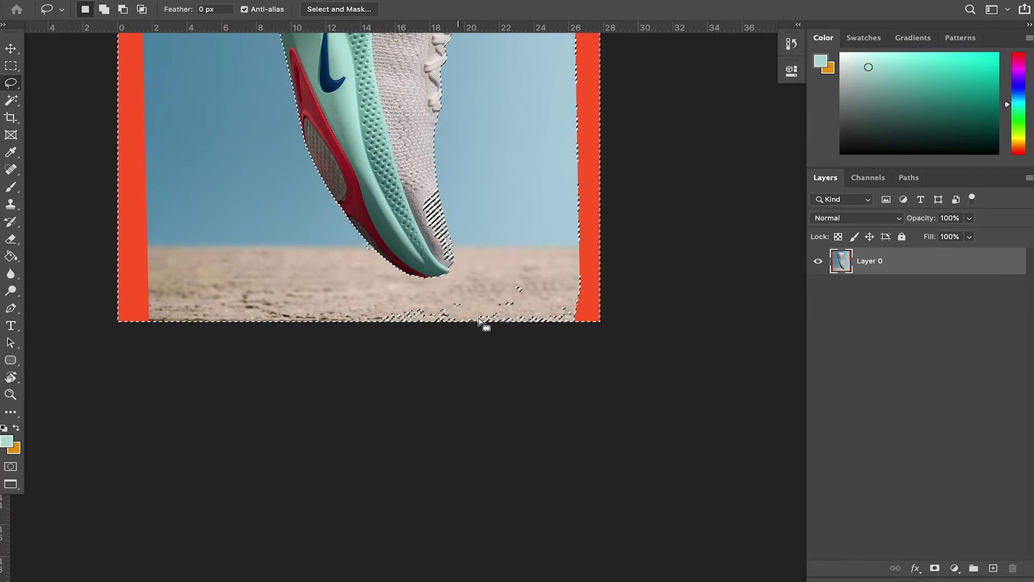
# Add the remaining unselected ground patches and the gaps along the right orange border to the selection.
pyautogui.moveTo(539, 269)
pyautogui.mouseDown()
pyautogui.moveTo(400, 311)
pyautogui.moveTo(541, 398)
pyautogui.moveTo(572, 391)
pyautogui.moveTo(471, 350)
pyautogui.mouseUp()
pyautogui.moveTo(513, 229)
pyautogui.mouseDown()
pyautogui.moveTo(542, 403)
pyautogui.moveTo(533, 324)
pyautogui.mouseUp()
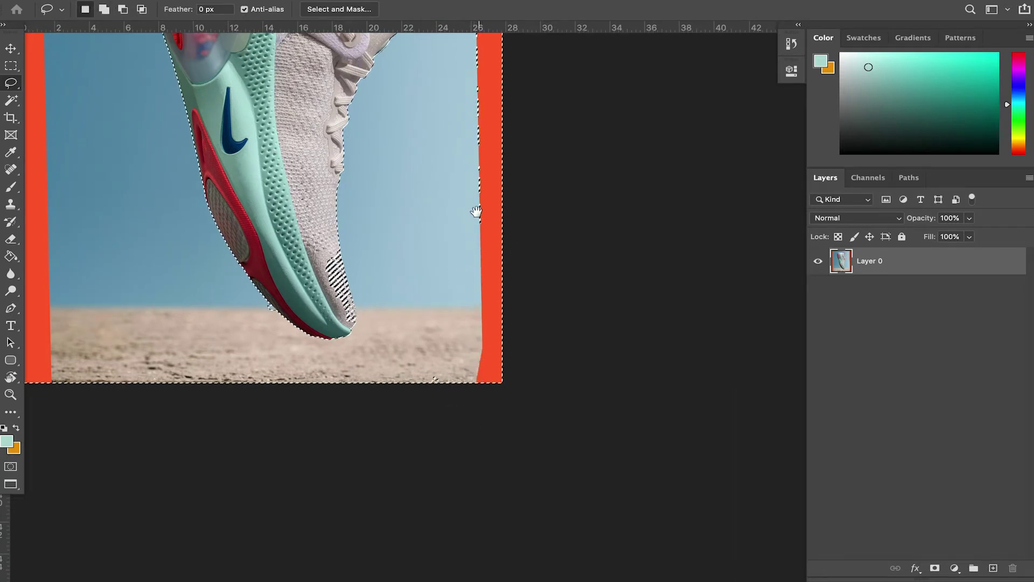
pyautogui.moveTo(475, 210); pyautogui.dragTo(499, 395)
pyautogui.moveTo(516, 75)
pyautogui.mouseDown()
pyautogui.moveTo(481, 462)
pyautogui.moveTo(603, 24)
pyautogui.mouseUp()
pyautogui.moveTo(535, 466); pyautogui.dragTo(529, 301)
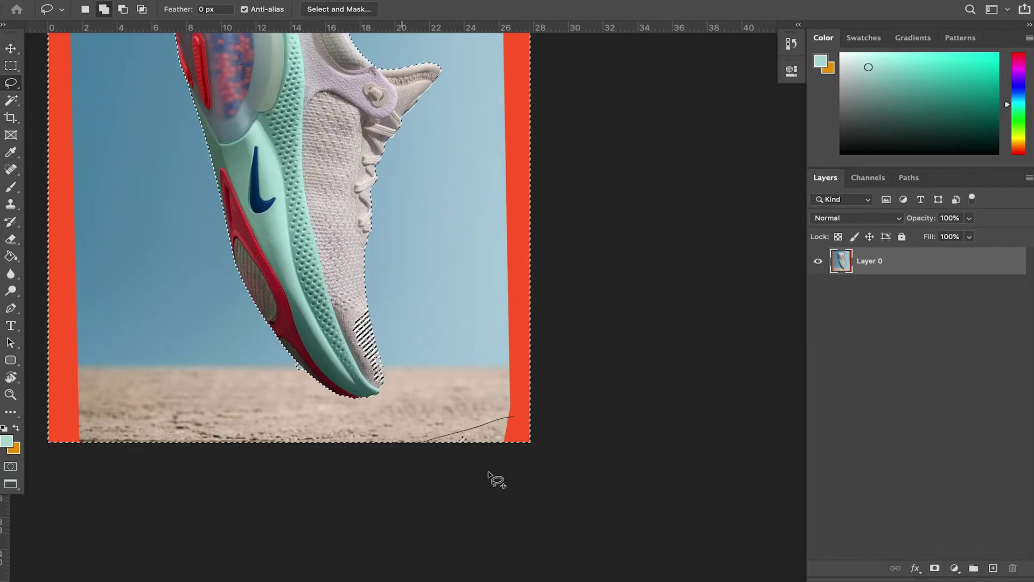
pyautogui.moveTo(408, 409); pyautogui.dragTo(485, 461)
pyautogui.moveTo(469, 374); pyautogui.dragTo(484, 456)
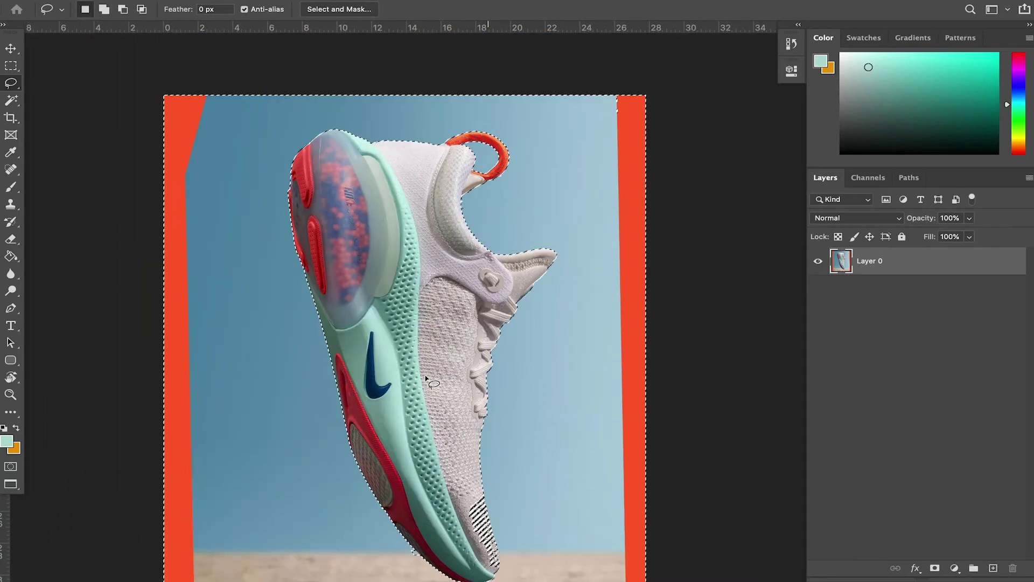
# Subtract most of the wrongly selected knit area on the shoe's toe from the selection with the Lasso.
pyautogui.moveTo(428, 371); pyautogui.dragTo(477, 377)
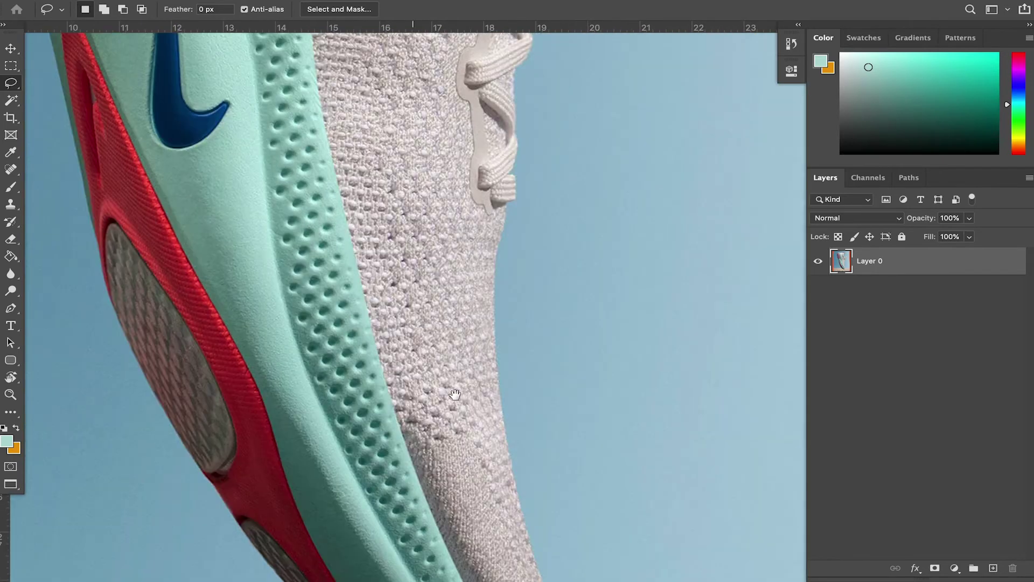
pyautogui.moveTo(476, 436); pyautogui.dragTo(422, 295)
pyautogui.scroll(-4, 423, 293)
pyautogui.hscroll(1, 423, 294)
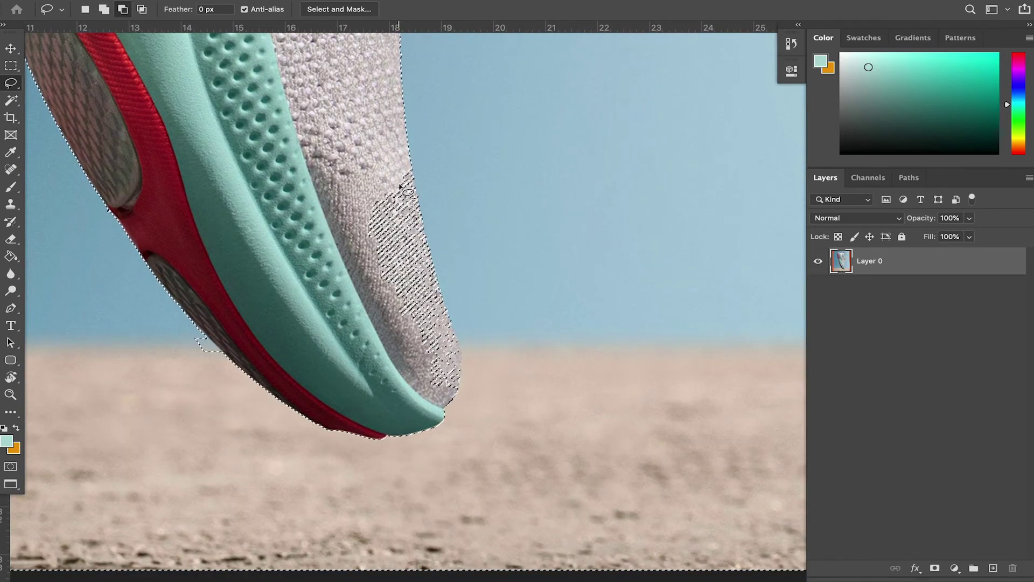
pyautogui.moveTo(400, 170)
pyautogui.mouseDown()
pyautogui.moveTo(401, 310)
pyautogui.moveTo(422, 259)
pyautogui.moveTo(431, 318)
pyautogui.mouseUp()
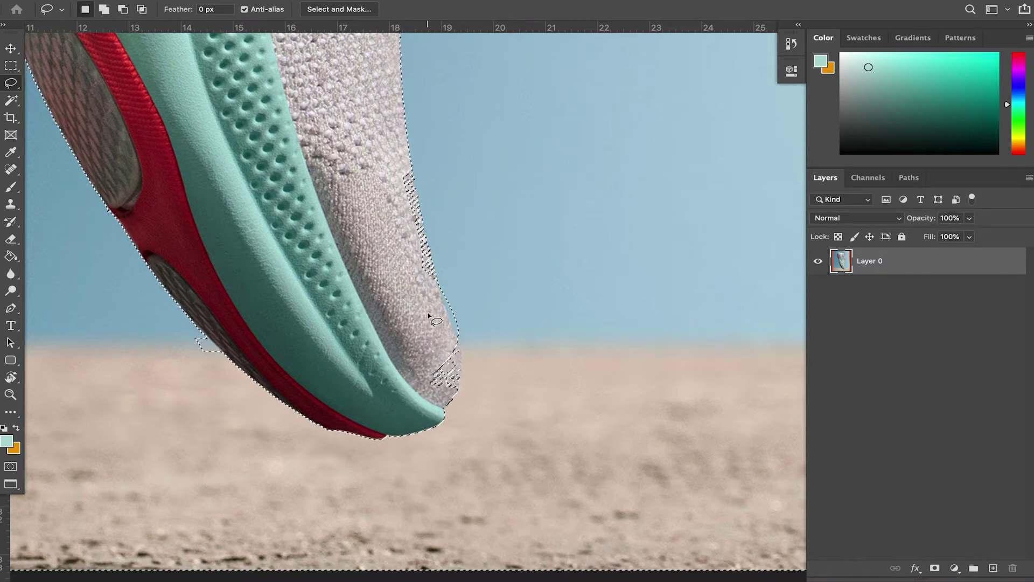
pyautogui.press('super+z')
pyautogui.moveTo(405, 249); pyautogui.dragTo(395, 388)
pyautogui.moveTo(434, 281); pyautogui.dragTo(414, 253)
# Subtract the leftover patch near the toe's lower tip from the selection.
pyautogui.keyDown('super'); pyautogui.click(442, 376); pyautogui.keyUp('super')
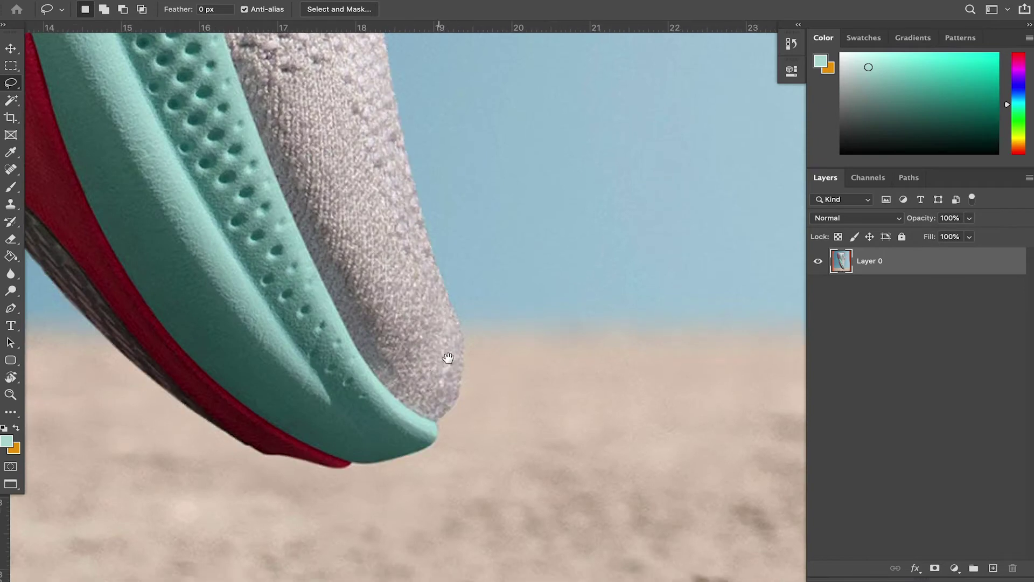
pyautogui.moveTo(426, 288); pyautogui.dragTo(389, 393)
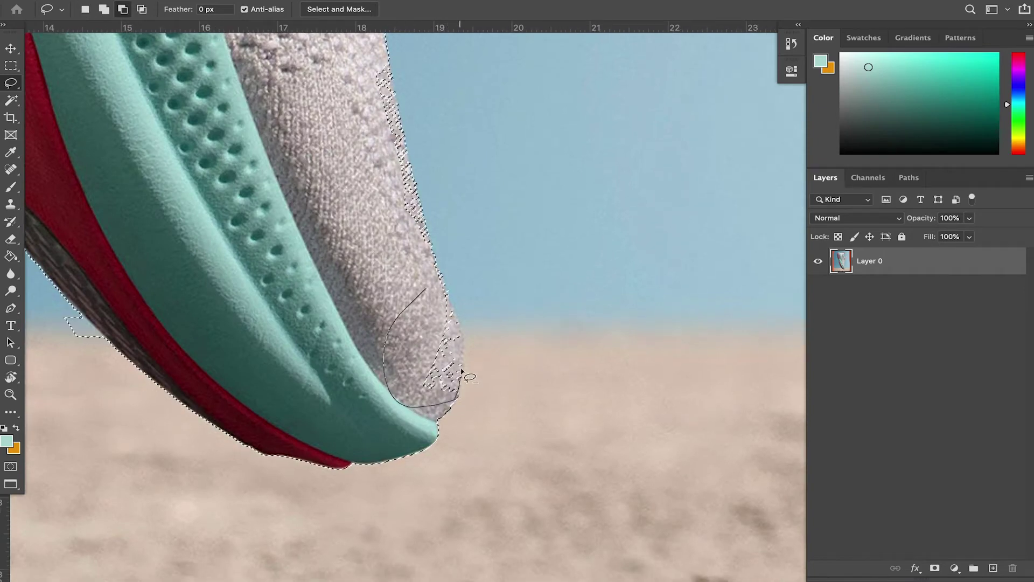
pyautogui.moveTo(445, 303); pyautogui.dragTo(429, 289)
pyautogui.moveTo(406, 250); pyautogui.dragTo(425, 305)
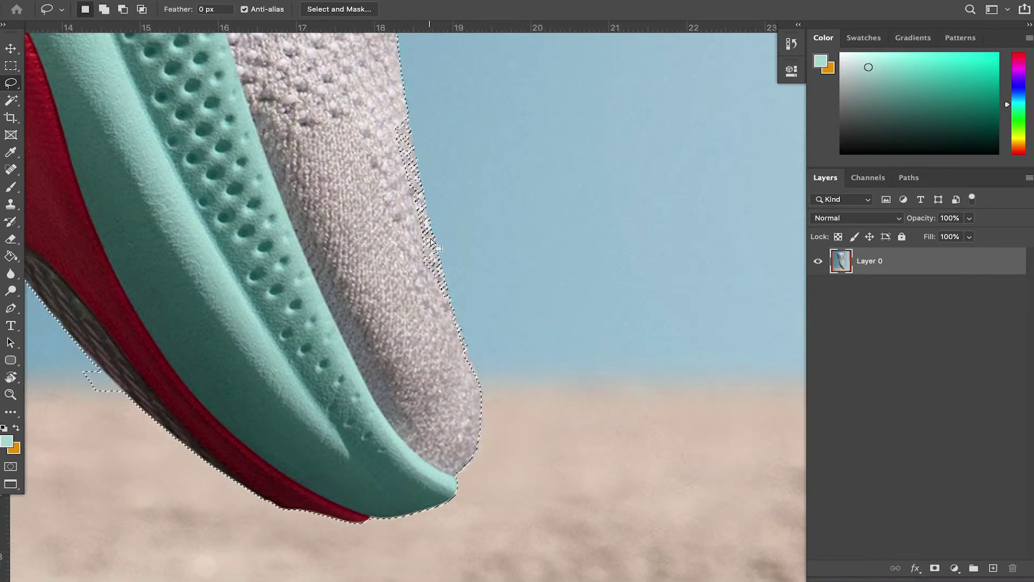
# Trace along the toe's outer edge to subtract the remaining selected strip of knit from the selection.
pyautogui.moveTo(408, 120); pyautogui.dragTo(415, 157)
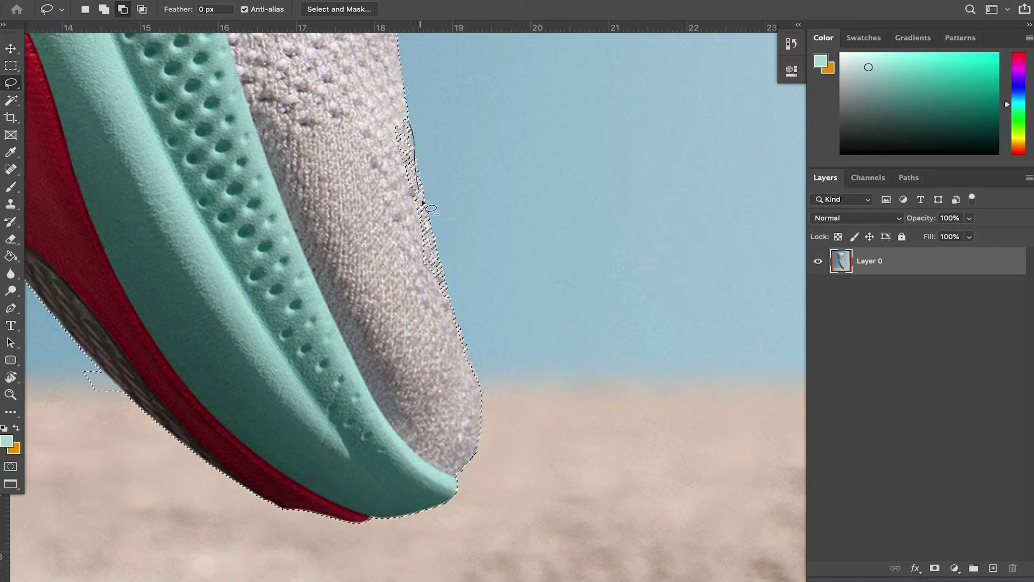
pyautogui.moveTo(445, 302); pyautogui.dragTo(447, 305)
pyautogui.scroll(3, 442, 243)
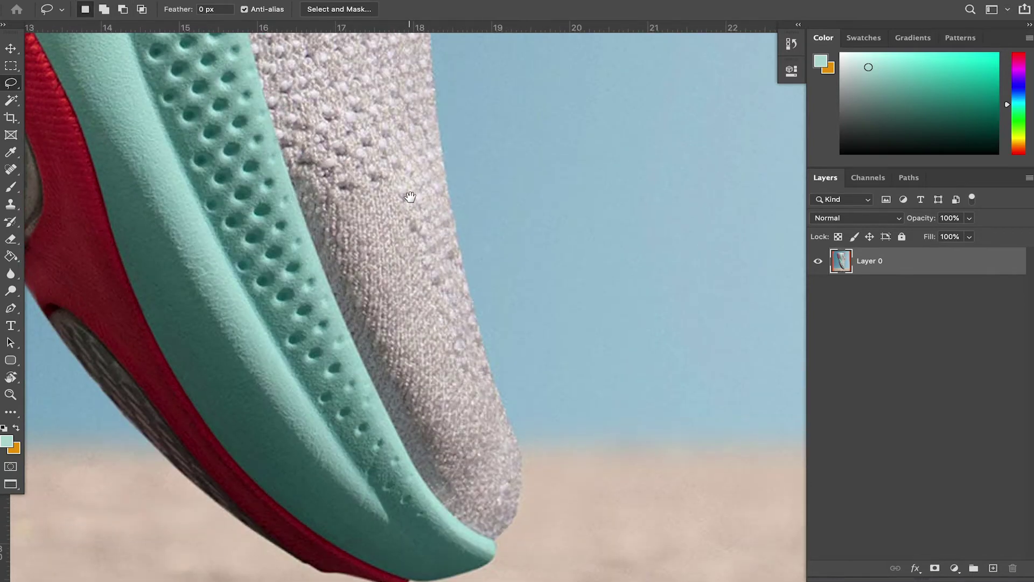
pyautogui.moveTo(447, 178); pyautogui.dragTo(443, 171)
pyautogui.moveTo(383, 142); pyautogui.dragTo(390, 160)
pyautogui.scroll(-4, 389, 159)
pyautogui.scroll(3, 389, 159)
pyautogui.moveTo(378, 125); pyautogui.dragTo(462, 477)
pyautogui.scroll(-3, 401, 181)
pyautogui.moveTo(401, 181); pyautogui.dragTo(455, 307)
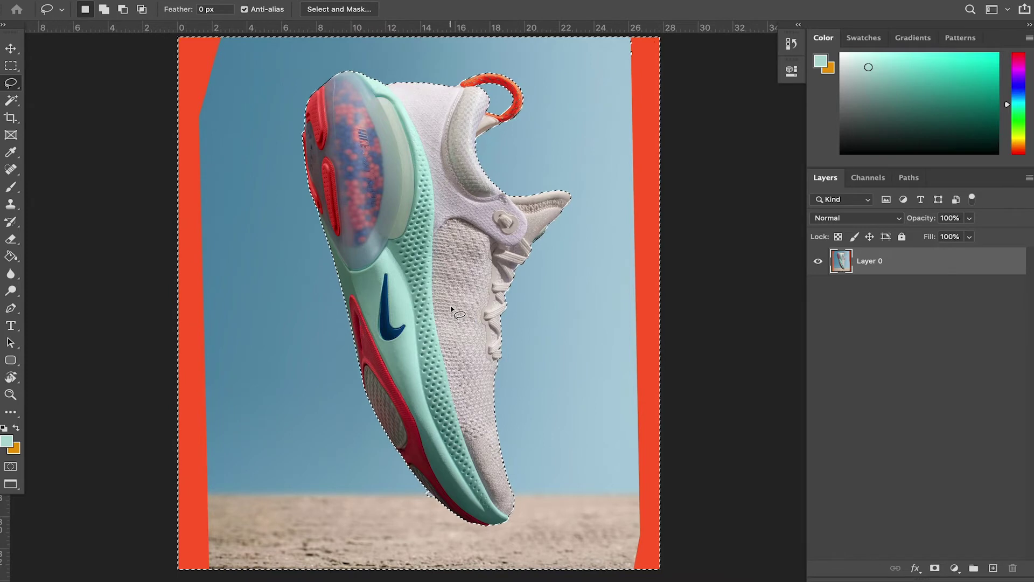
# Add the missed sliver beside the orange border at the image's upper-right corner, and invert the selection to the shoe.
pyautogui.press('shift')
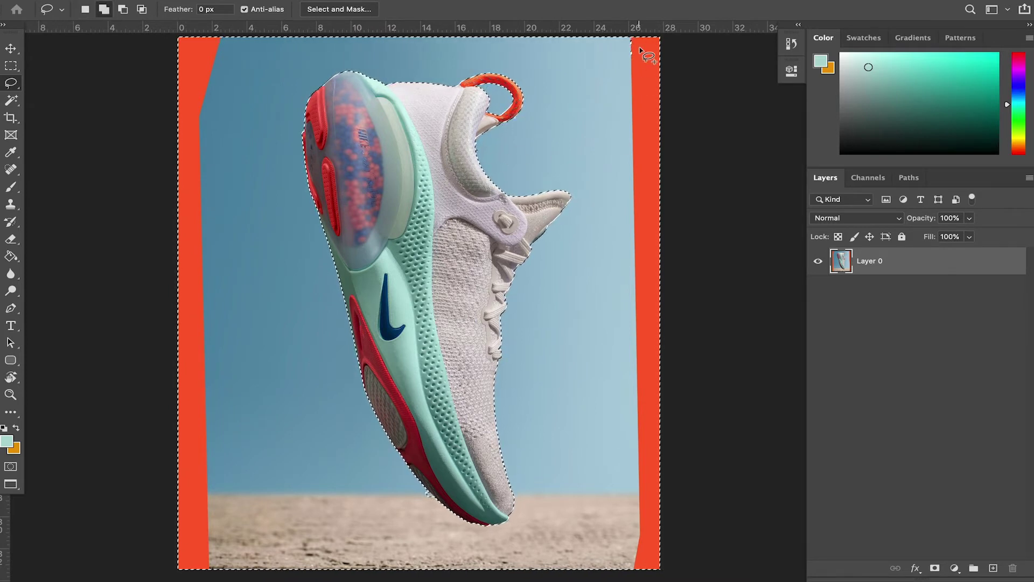
pyautogui.moveTo(642, 44); pyautogui.dragTo(652, 33)
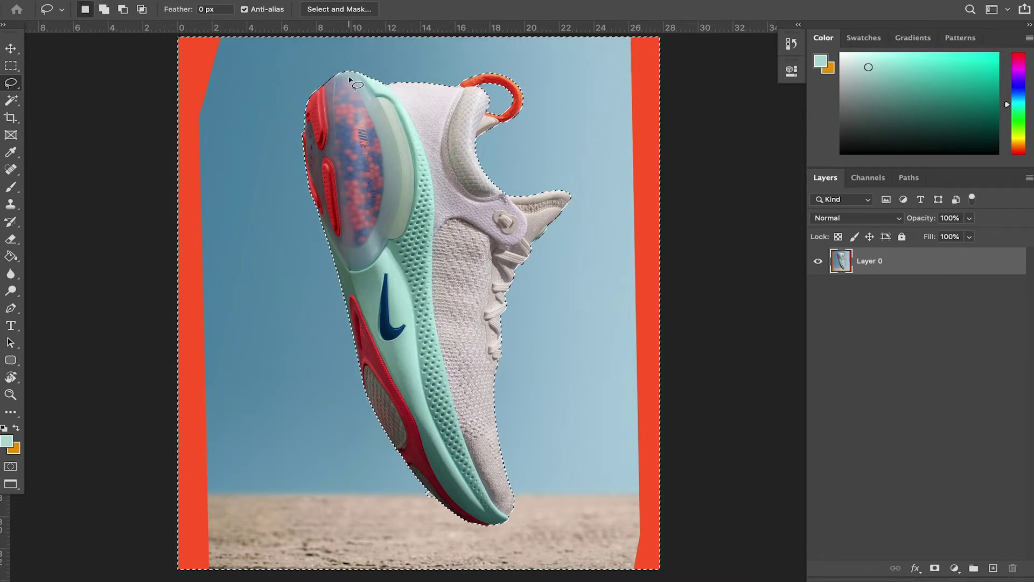
pyautogui.press('v')
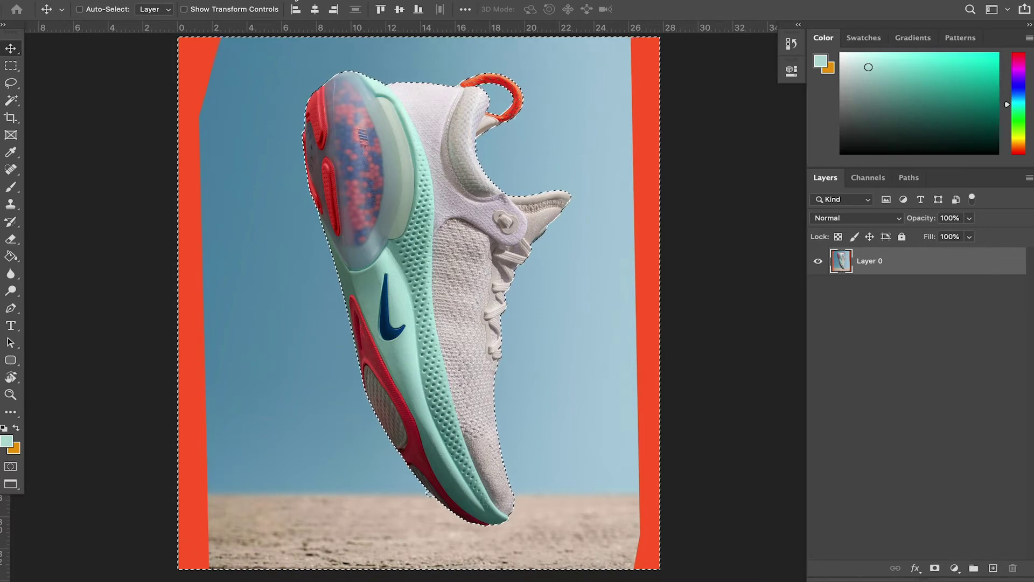
pyautogui.click(329, 0)
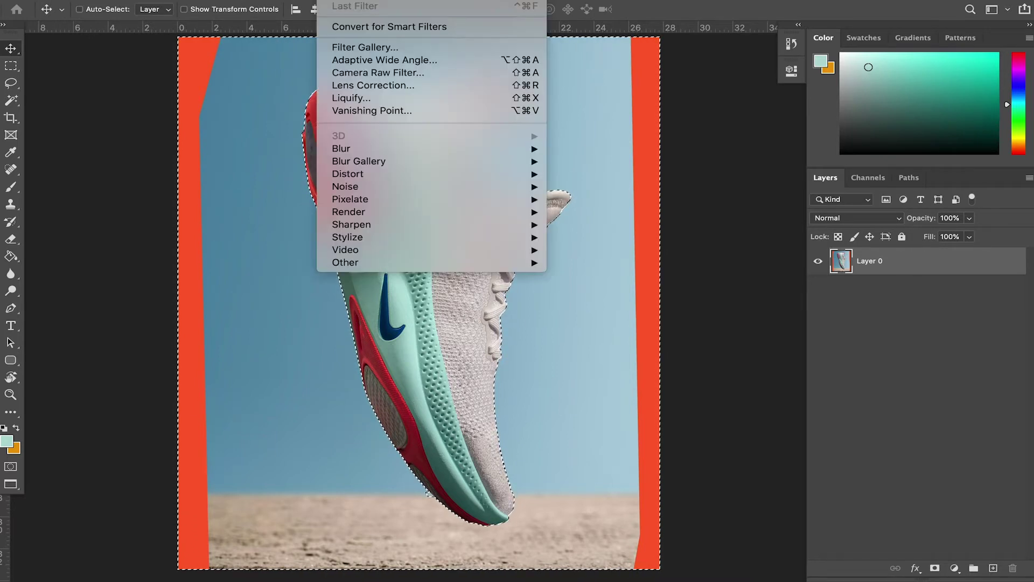
pyautogui.moveTo(372, 186)
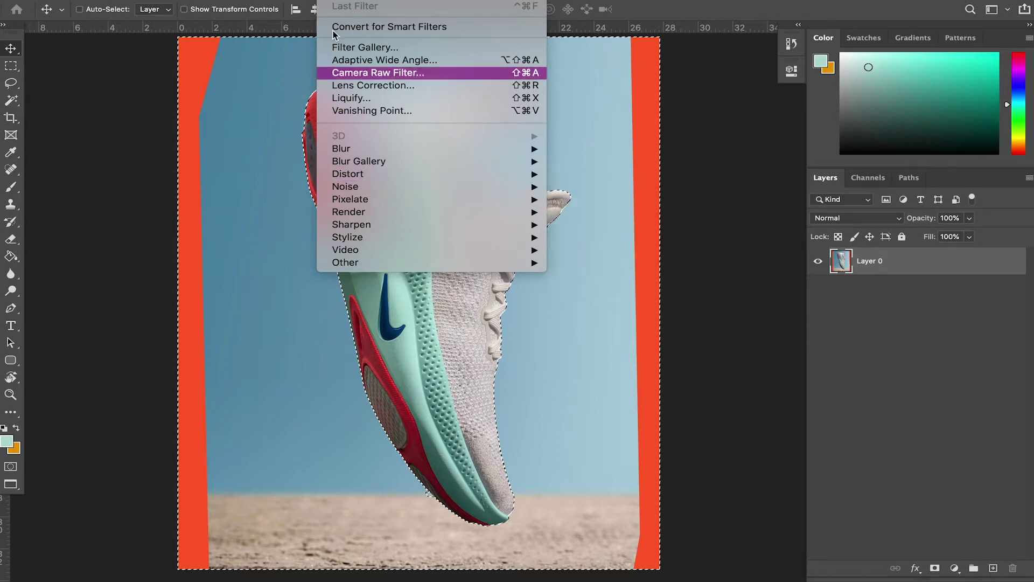
pyautogui.moveTo(253, 0)
pyautogui.moveTo(294, 0)
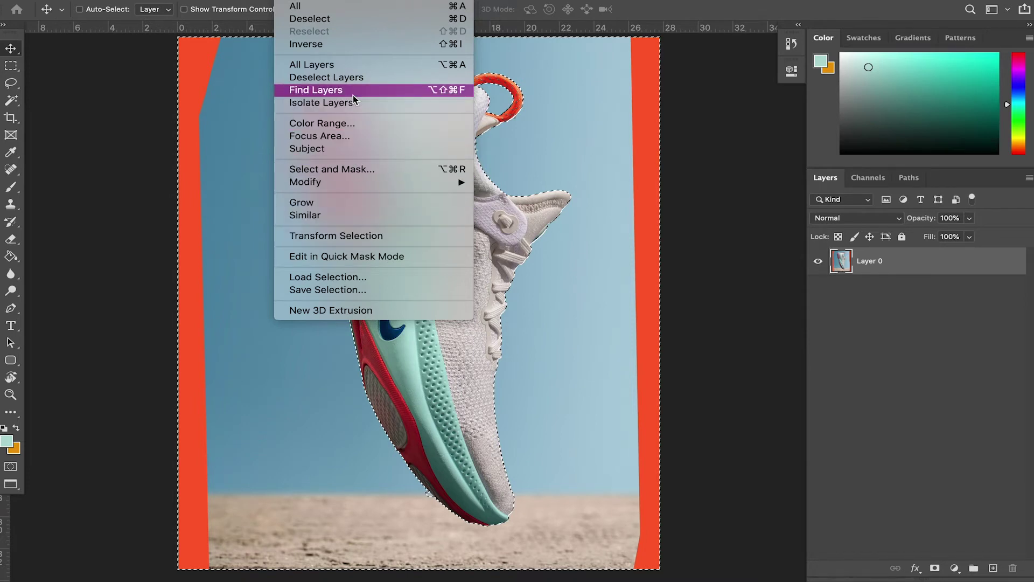
pyautogui.click(349, 48)
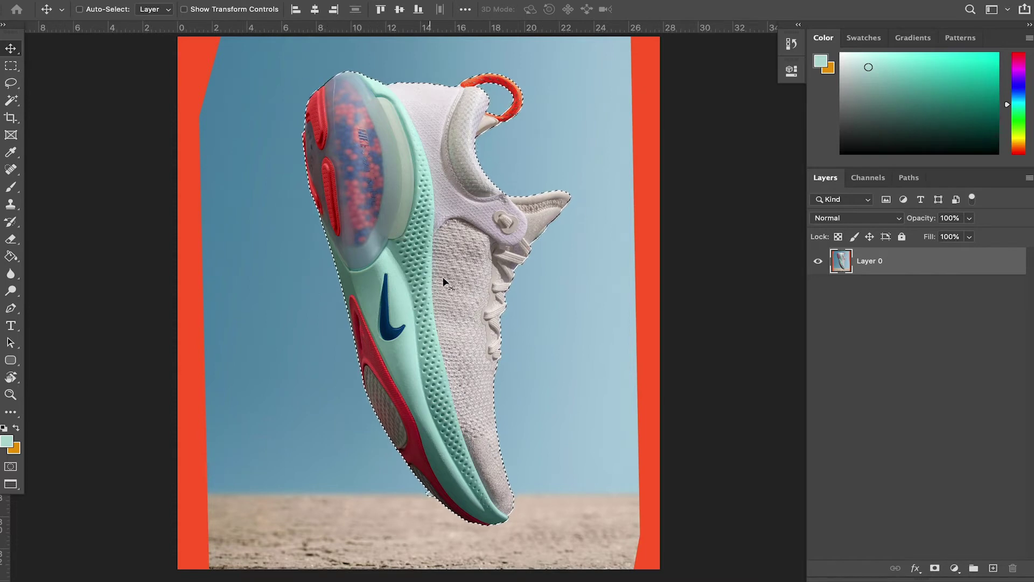
# Copy the selected shoe onto its own layer and hide the original photo on Layer 0.
pyautogui.press('super+j')
pyautogui.hotkey('ctrl', 'j')
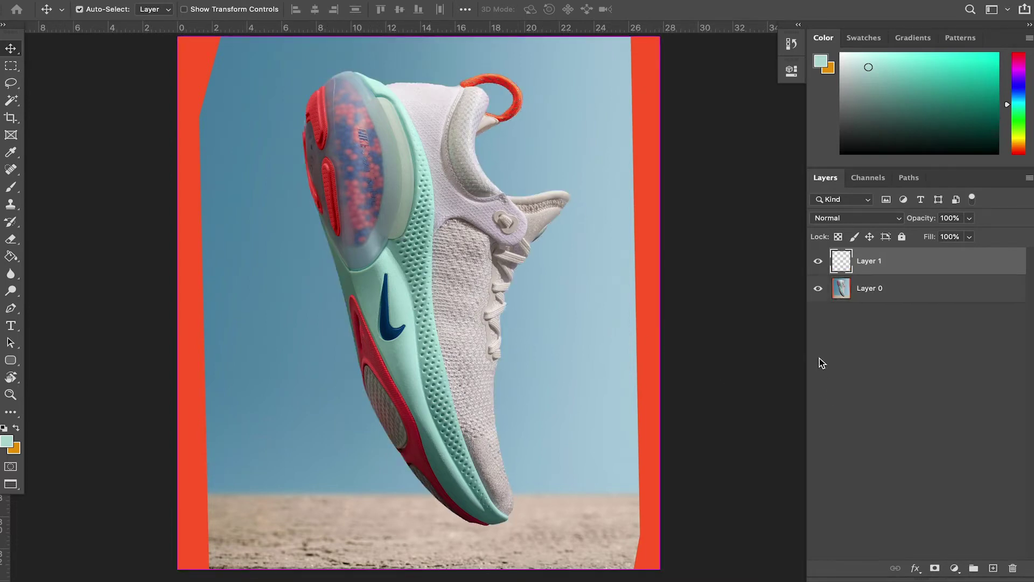
pyautogui.click(818, 289)
pyautogui.moveTo(460, 390); pyautogui.dragTo(478, 392)
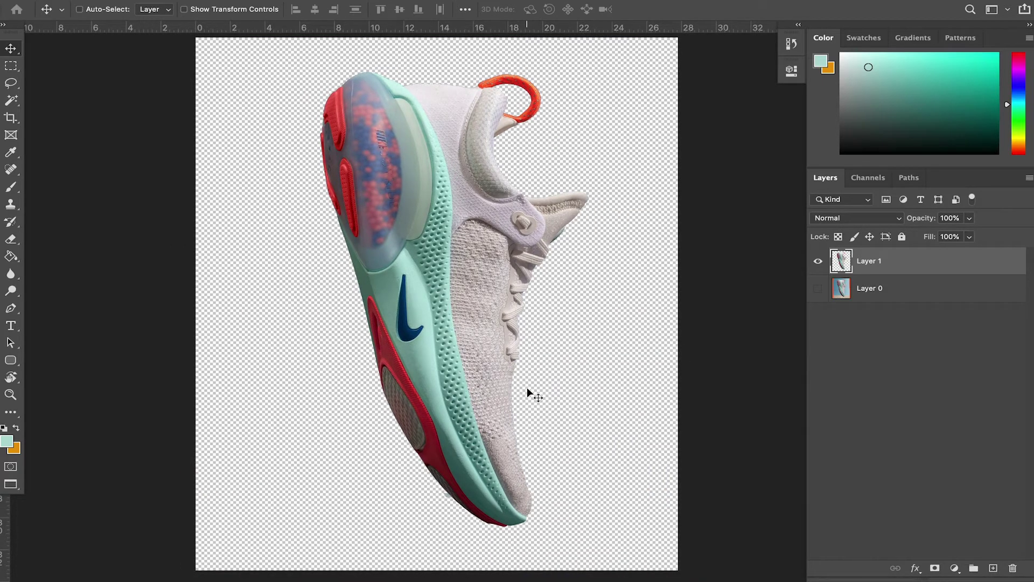
# Create a new layer above the shoe and fill it with the pale mint foreground color using the Paint Bucket.
pyautogui.press('g')
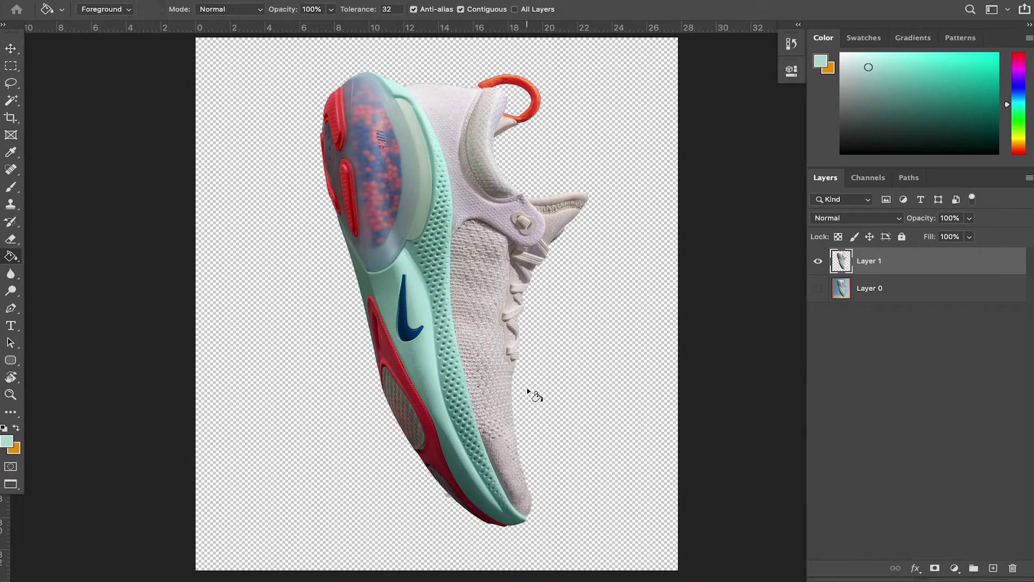
pyautogui.click(315, 408)
pyautogui.hotkey('ctrl', 'z')
pyautogui.click(993, 568)
pyautogui.click(567, 312)
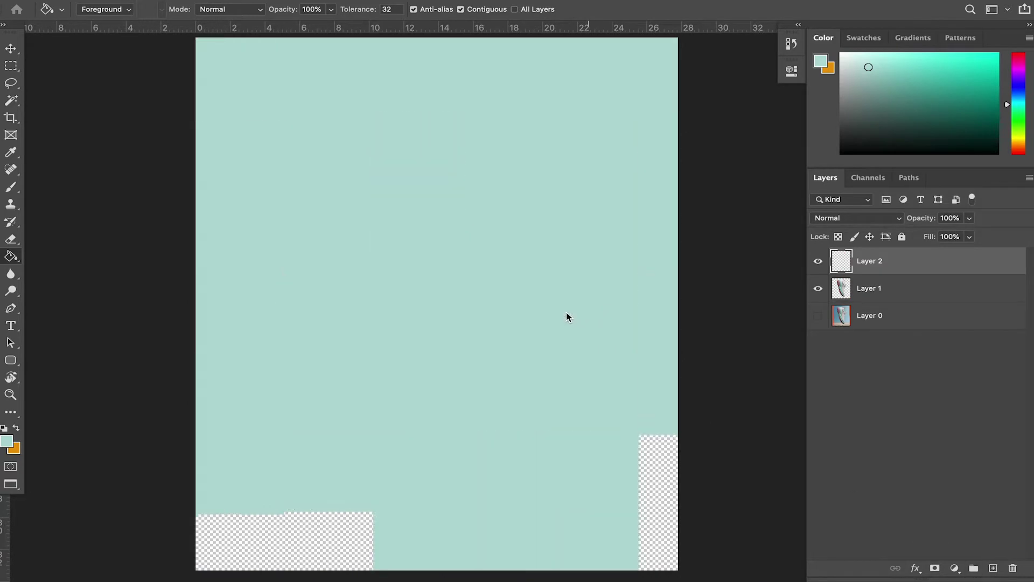
# Reorder the mint-filled Layer 2 beneath the cut-out shoe on Layer 1.
pyautogui.moveTo(863, 261); pyautogui.dragTo(854, 303)
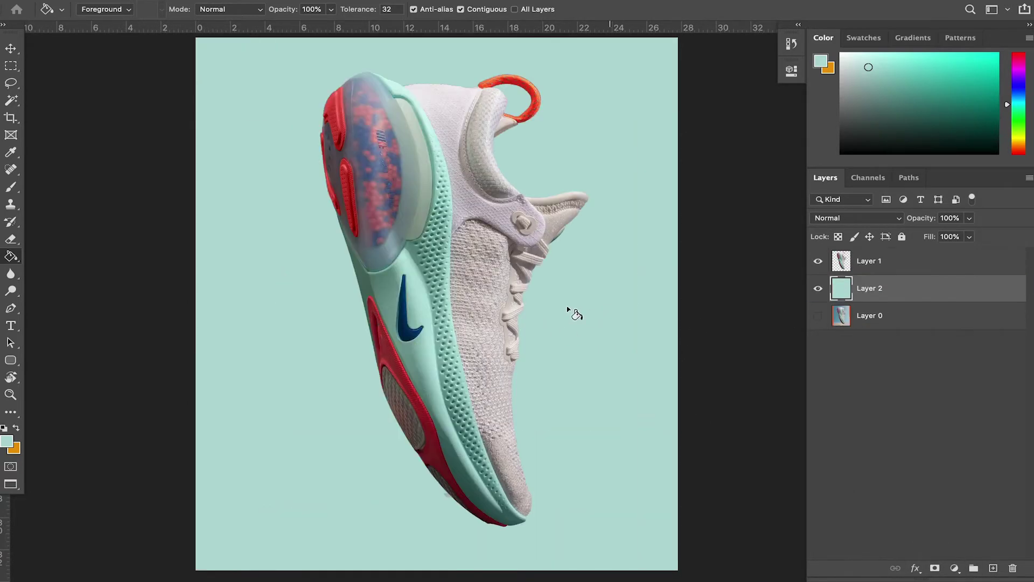
pyautogui.press('v')
# Examine the cut-out edge along the laces and the tongue against the mint background.
pyautogui.scroll(4, 480, 324)
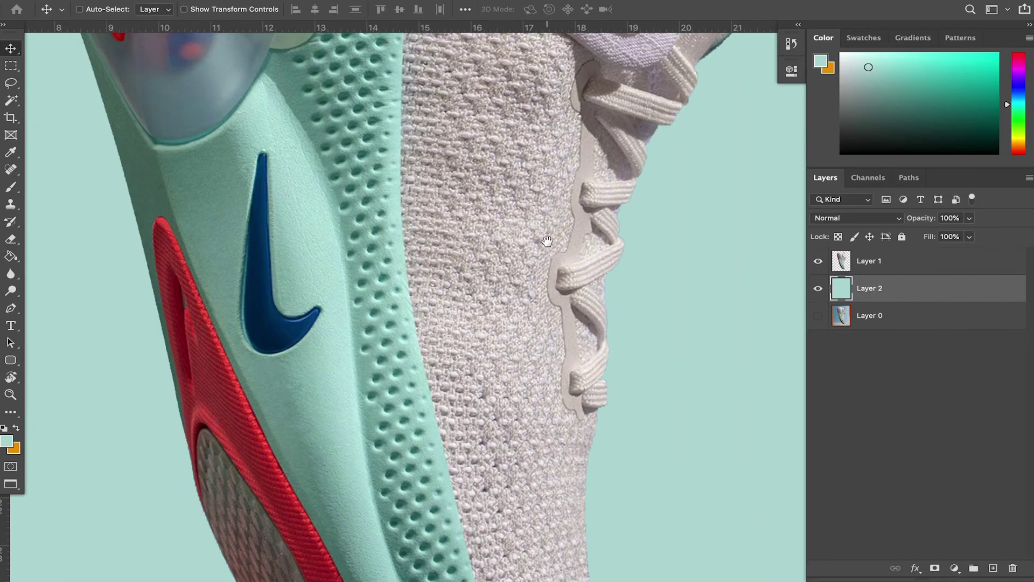
pyautogui.scroll(6, 547, 241)
pyautogui.hscroll(6, 546, 240)
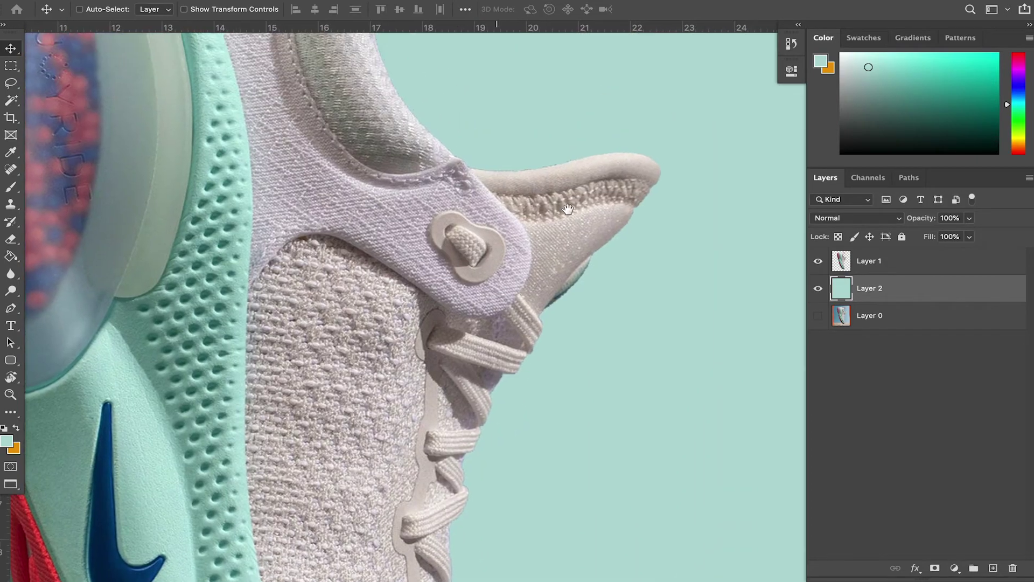
pyautogui.scroll(3, 567, 210)
pyautogui.scroll(-3, 619, 253)
pyautogui.hscroll(2, 619, 254)
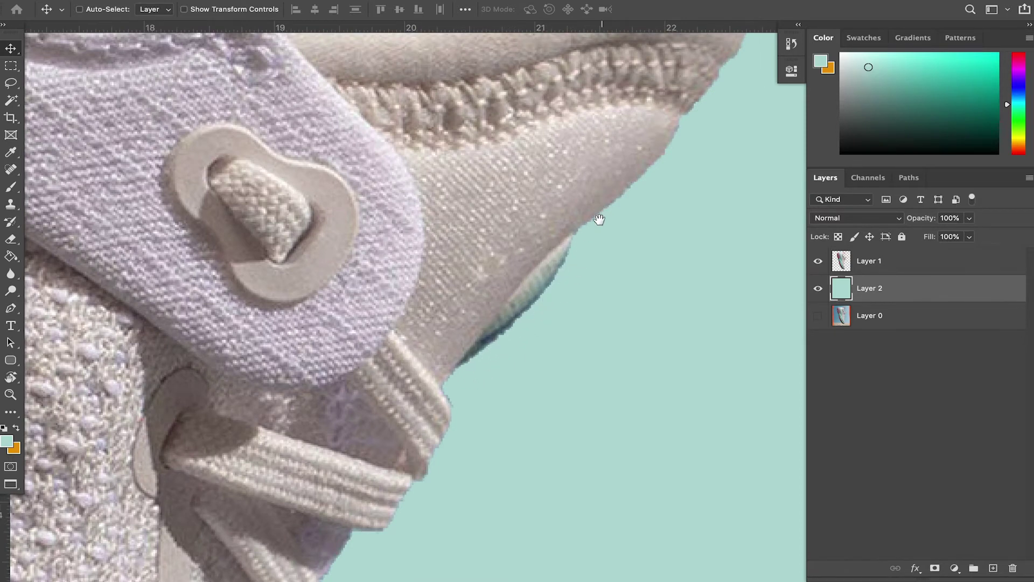
pyautogui.moveTo(599, 219); pyautogui.dragTo(572, 296)
pyautogui.moveTo(558, 237); pyautogui.dragTo(586, 330)
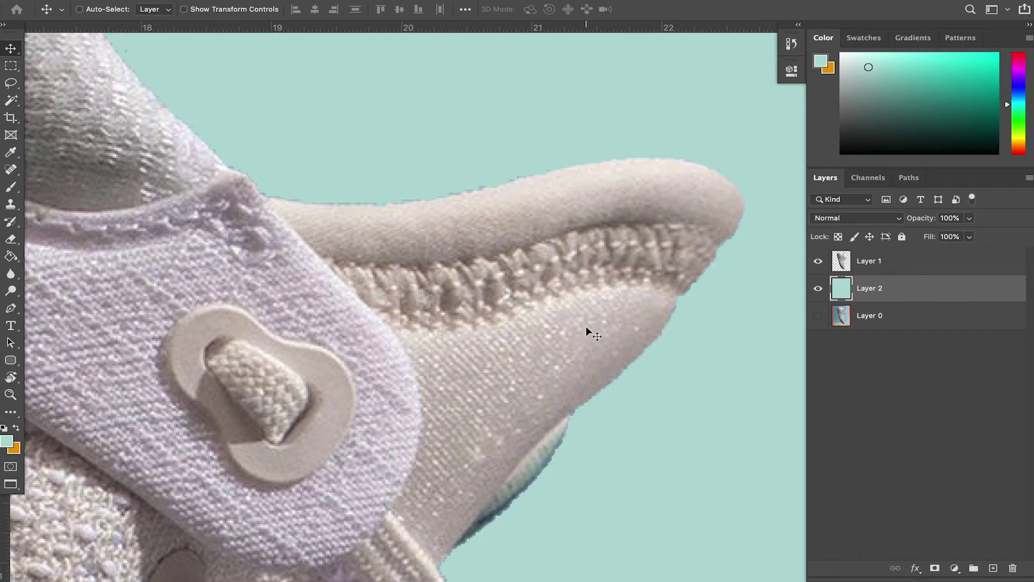
# Inspect the cut-out edge around the ankle collar, the orange heel loop and the back of the heel.
pyautogui.moveTo(223, 158); pyautogui.dragTo(354, 401)
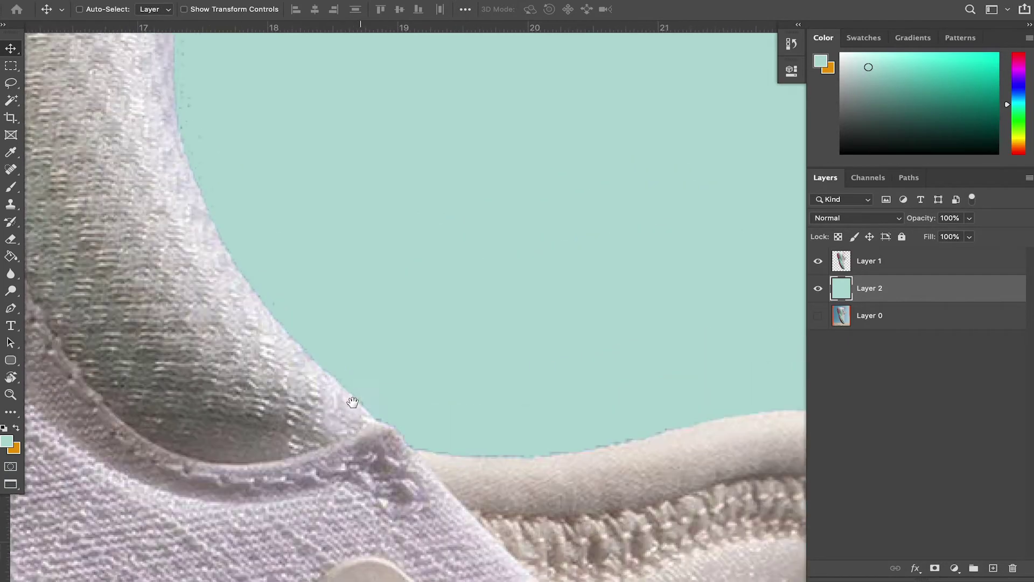
pyautogui.moveTo(234, 199); pyautogui.dragTo(352, 398)
pyautogui.moveTo(334, 309); pyautogui.dragTo(280, 309)
pyautogui.moveTo(335, 285); pyautogui.dragTo(380, 309)
pyautogui.scroll(2, 353, 308)
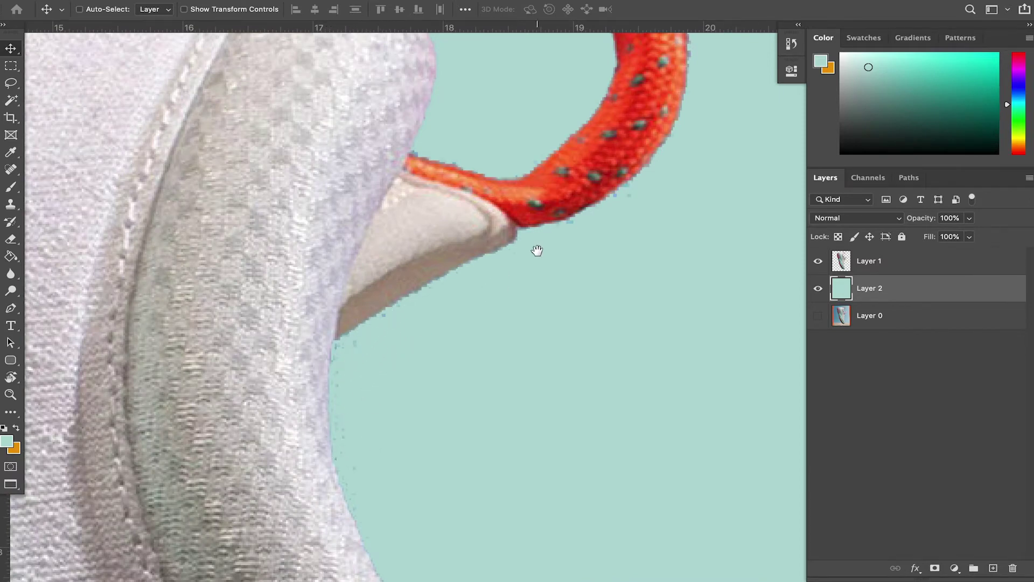
pyautogui.moveTo(538, 250); pyautogui.dragTo(434, 381)
pyautogui.moveTo(513, 257); pyautogui.dragTo(537, 299)
pyautogui.moveTo(310, 250); pyautogui.dragTo(429, 288)
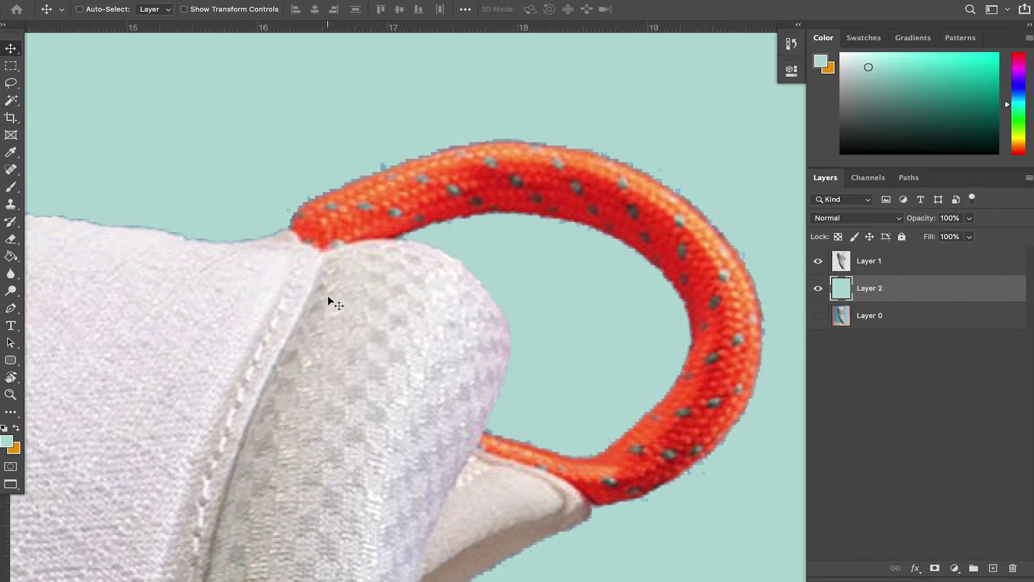
pyautogui.scroll(-6, 329, 302)
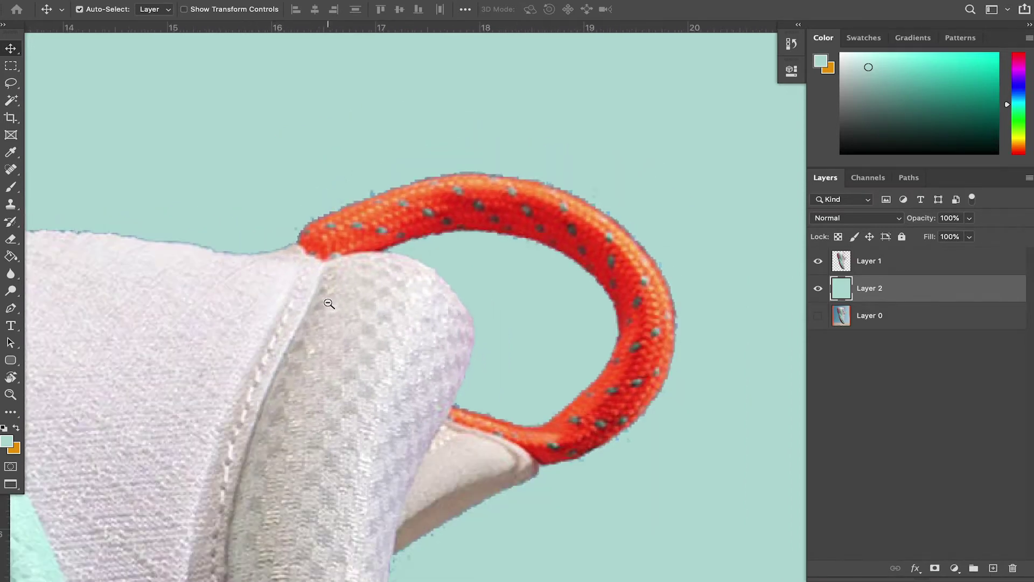
pyautogui.scroll(-8, 355, 315)
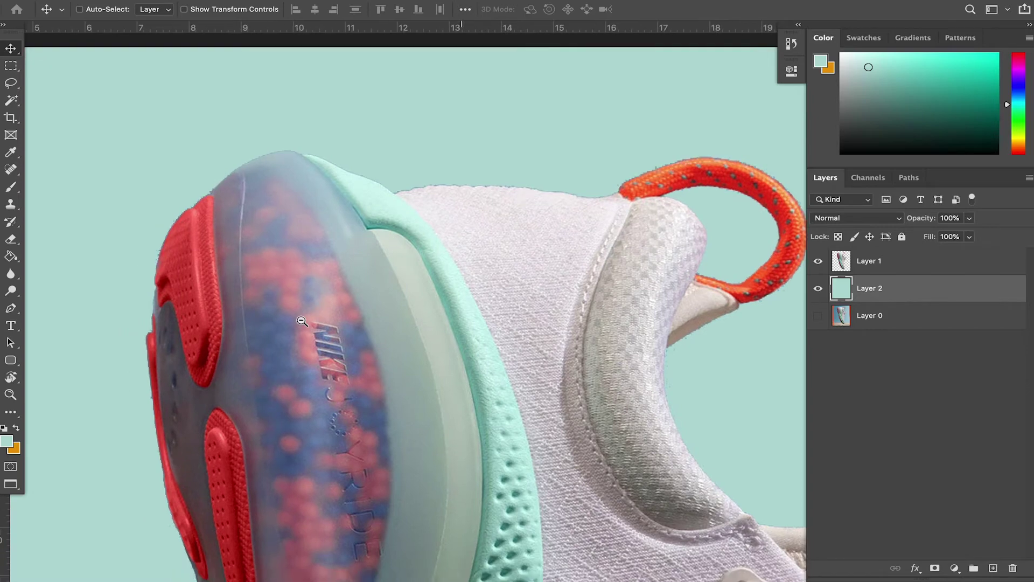
pyautogui.scroll(-6, 298, 319)
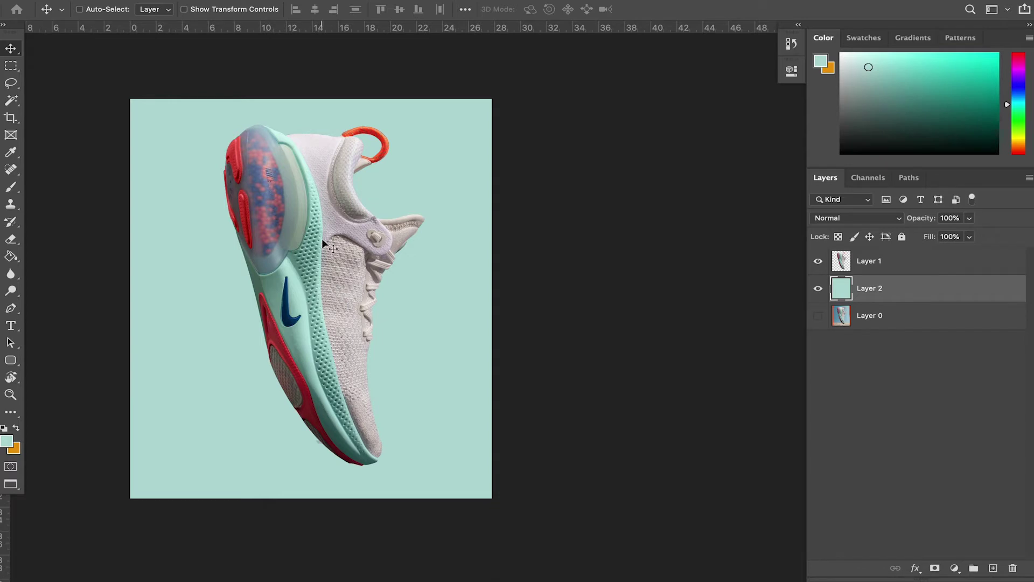
# Check the cut-out edge along the red outsole and the toe for leftover background.
pyautogui.moveTo(262, 284); pyautogui.dragTo(342, 282)
pyautogui.moveTo(485, 340); pyautogui.dragTo(509, 356)
pyautogui.scroll(-6, 393, 265)
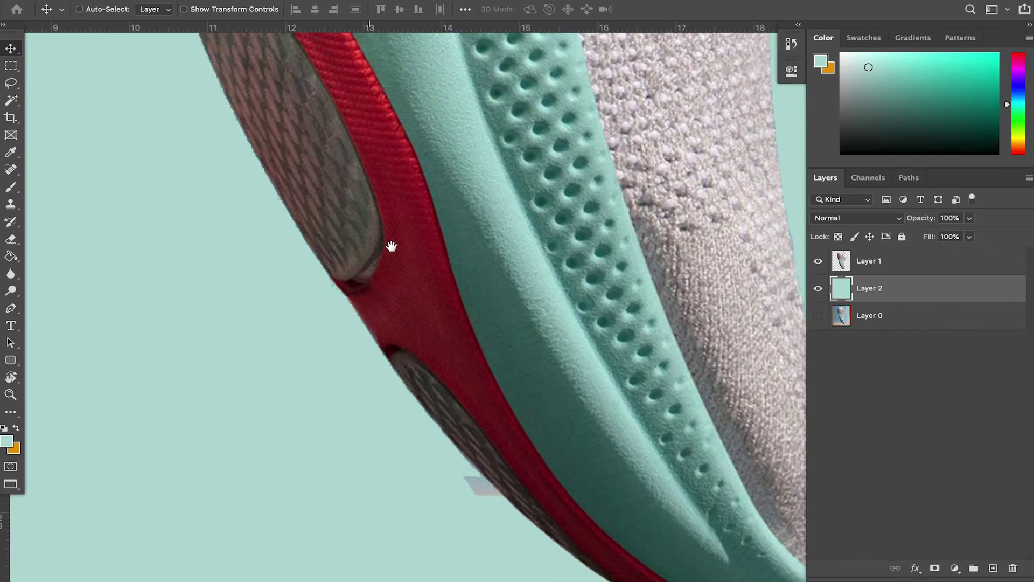
pyautogui.scroll(3, 418, 291)
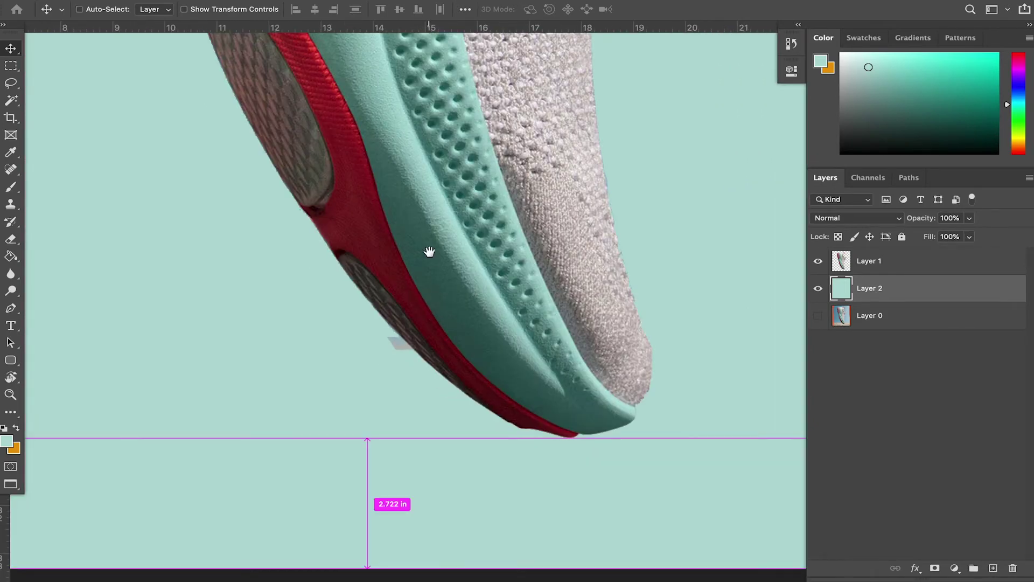
pyautogui.scroll(-3, 421, 189)
pyautogui.keyDown('alt'); pyautogui.click(420, 187); pyautogui.keyUp('alt')
pyautogui.moveTo(421, 207); pyautogui.dragTo(419, 324)
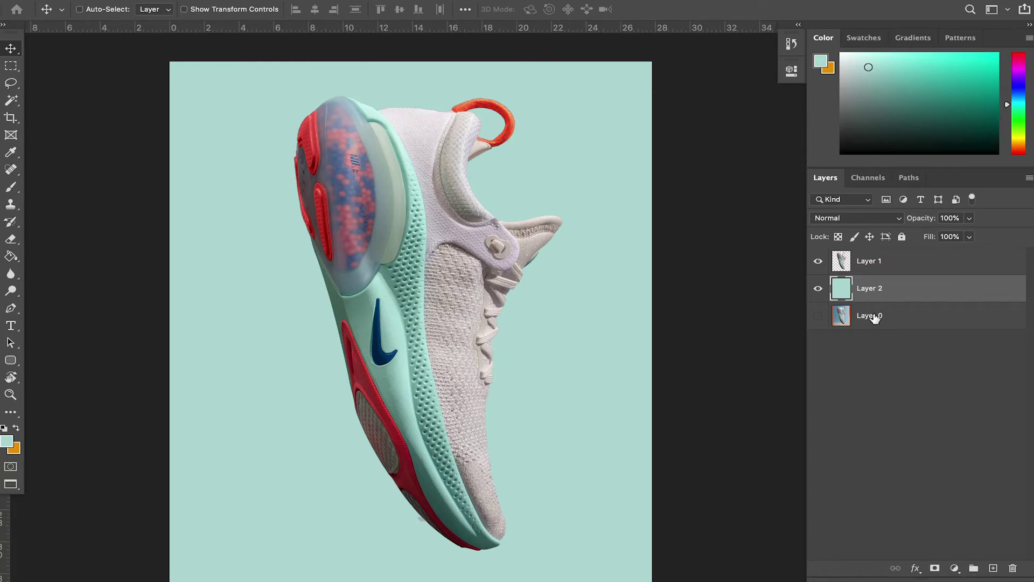
# Duplicate the original photo on Layer 0 and hide every layer except the duplicate.
pyautogui.click(818, 315)
pyautogui.click(954, 320)
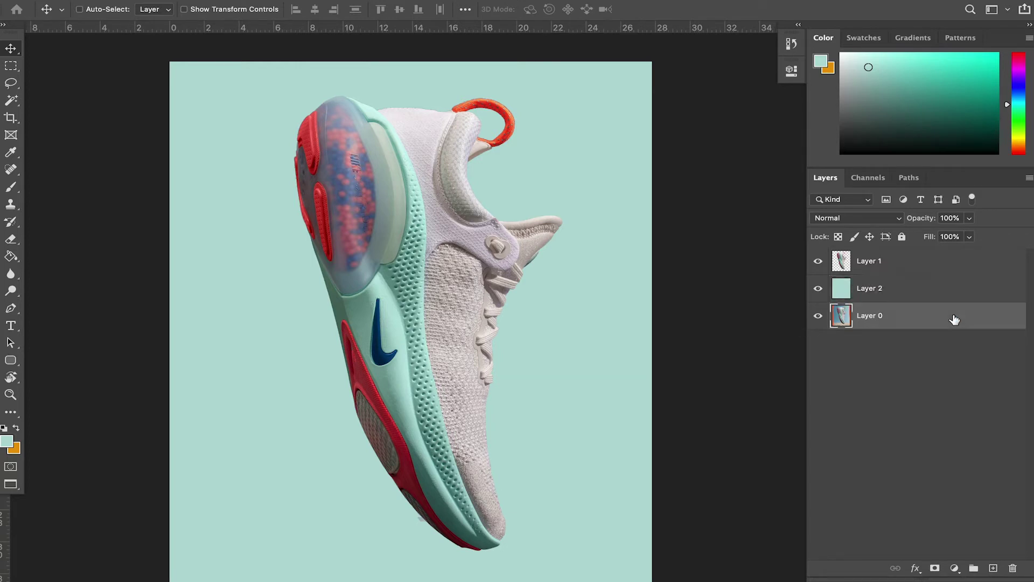
pyautogui.hotkey('ctrl', 'j')
pyautogui.click(819, 344)
pyautogui.moveTo(818, 261); pyautogui.dragTo(818, 291)
# Trace the shoe's outer contour with the Pen tool in Path mode, starting at the toe tip.
pyautogui.moveTo(509, 386); pyautogui.dragTo(557, 407)
pyautogui.moveTo(541, 366); pyautogui.dragTo(537, 367)
pyautogui.moveTo(522, 326); pyautogui.dragTo(531, 346)
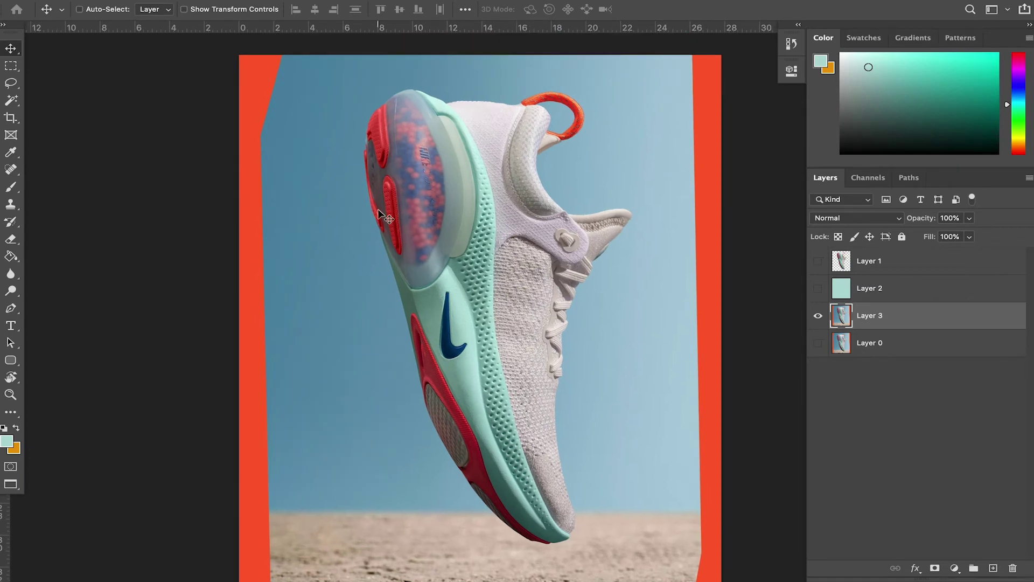
pyautogui.click(12, 309)
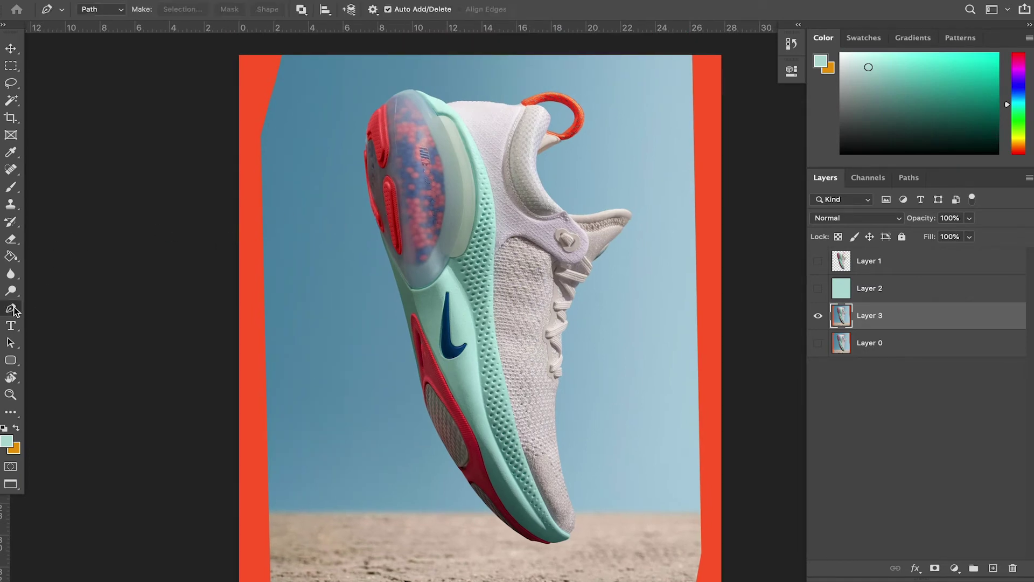
pyautogui.click(121, 12)
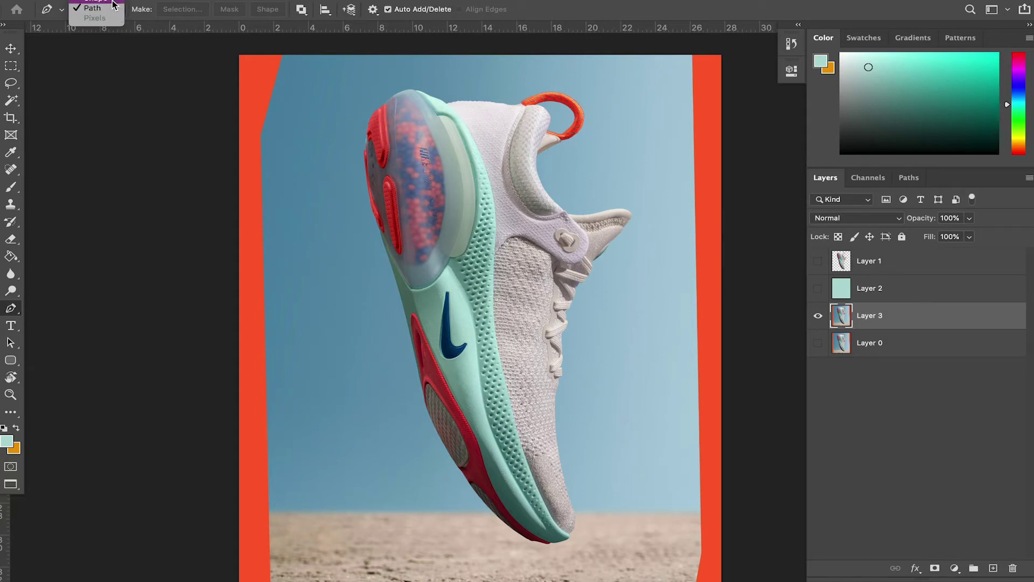
pyautogui.click(110, 9)
pyautogui.scroll(-4, 475, 399)
pyautogui.hscroll(3, 475, 400)
pyautogui.moveTo(476, 399); pyautogui.dragTo(494, 429)
pyautogui.scroll(-2, 462, 398)
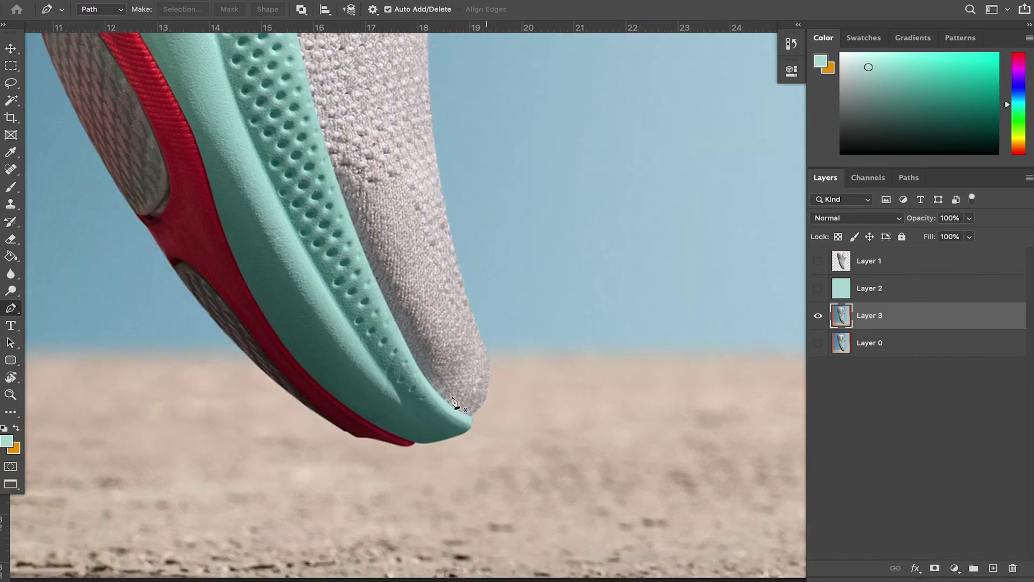
pyautogui.click(464, 414)
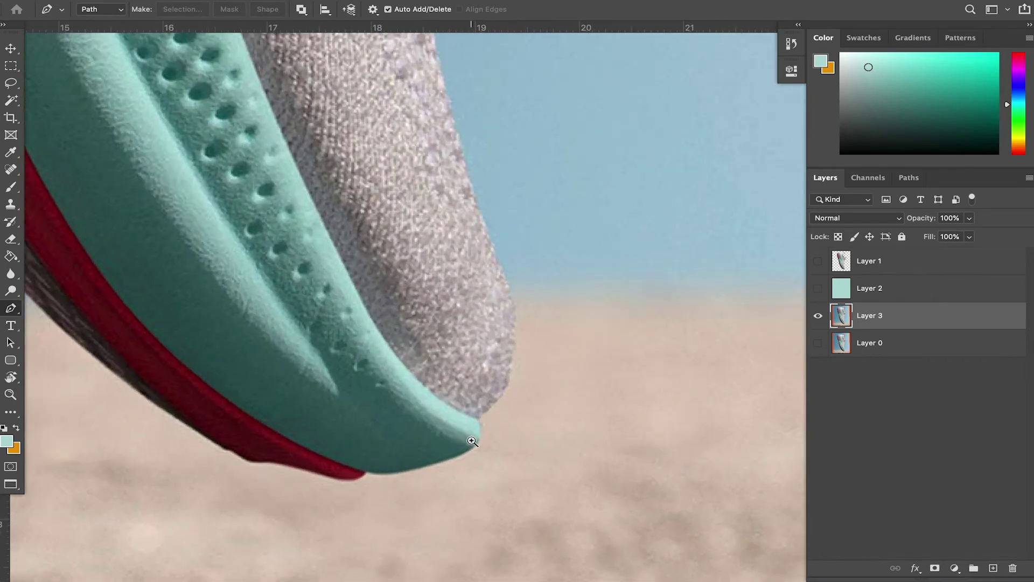
pyautogui.click(472, 440)
pyautogui.moveTo(457, 466); pyautogui.dragTo(483, 433)
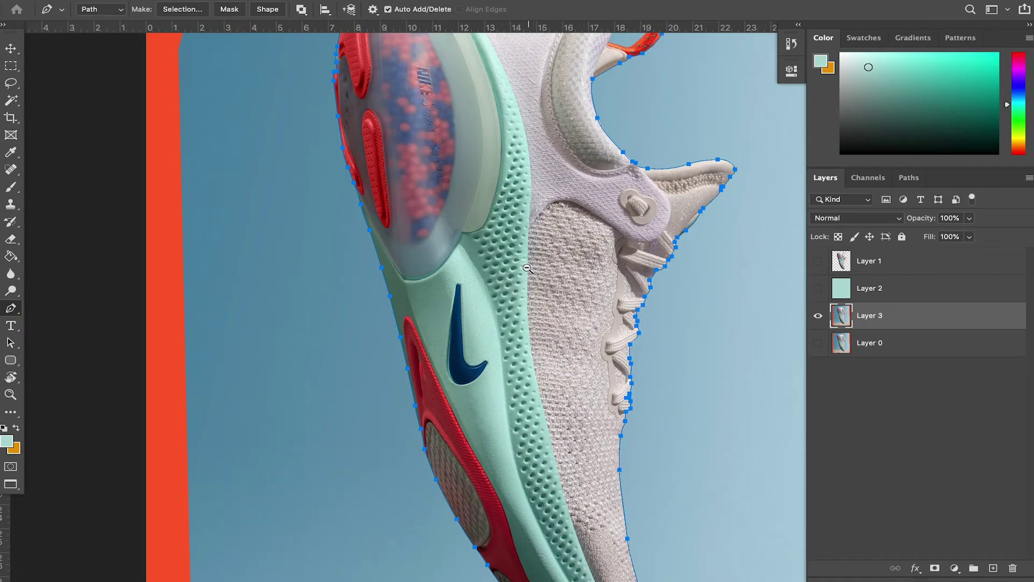
# Convert the shoe's work path into a new anti-aliased selection with a feather radius of 0 pixels.
pyautogui.keyDown('alt'); pyautogui.click(528, 267); pyautogui.keyUp('alt')
pyautogui.moveTo(529, 249); pyautogui.dragTo(499, 284)
pyautogui.keyDown('alt'); pyautogui.click(500, 276); pyautogui.keyUp('alt')
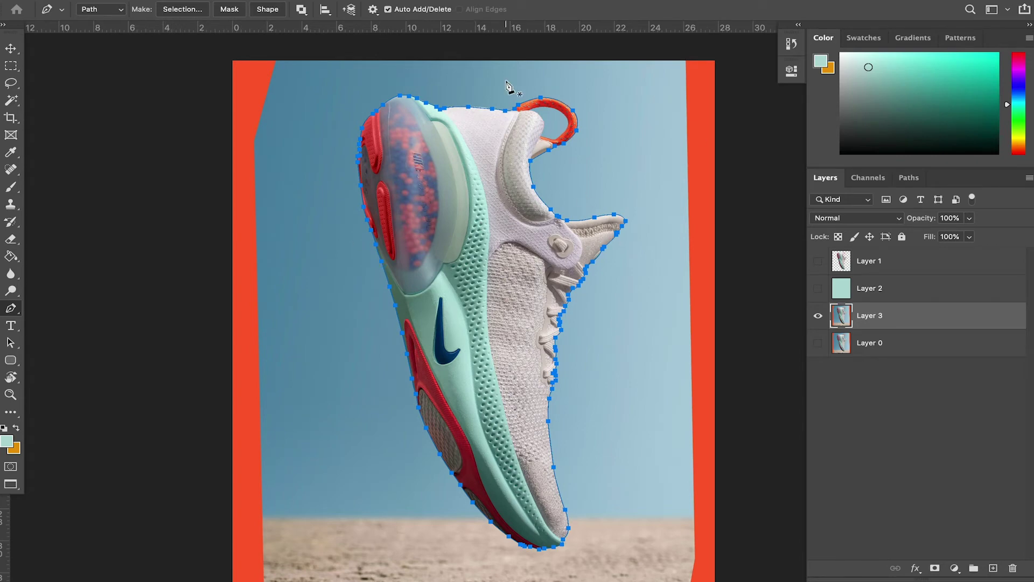
pyautogui.click(909, 177)
pyautogui.rightClick(891, 205)
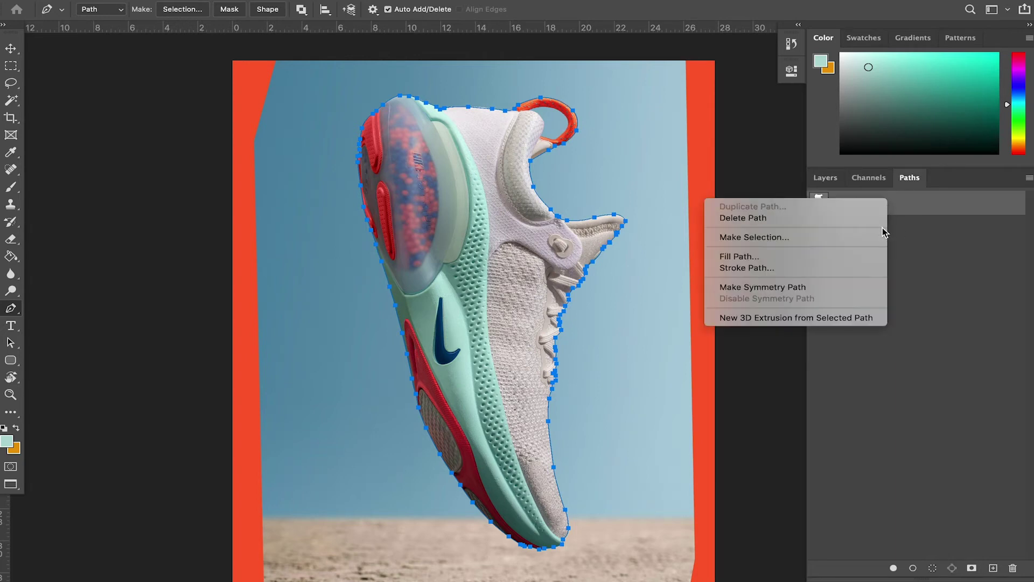
pyautogui.click(841, 242)
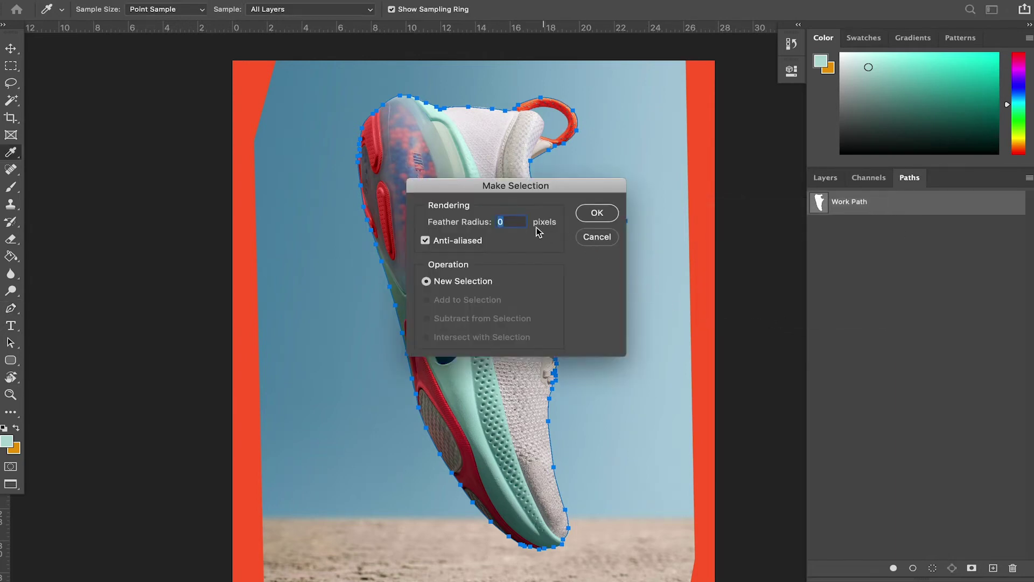
pyautogui.click(597, 213)
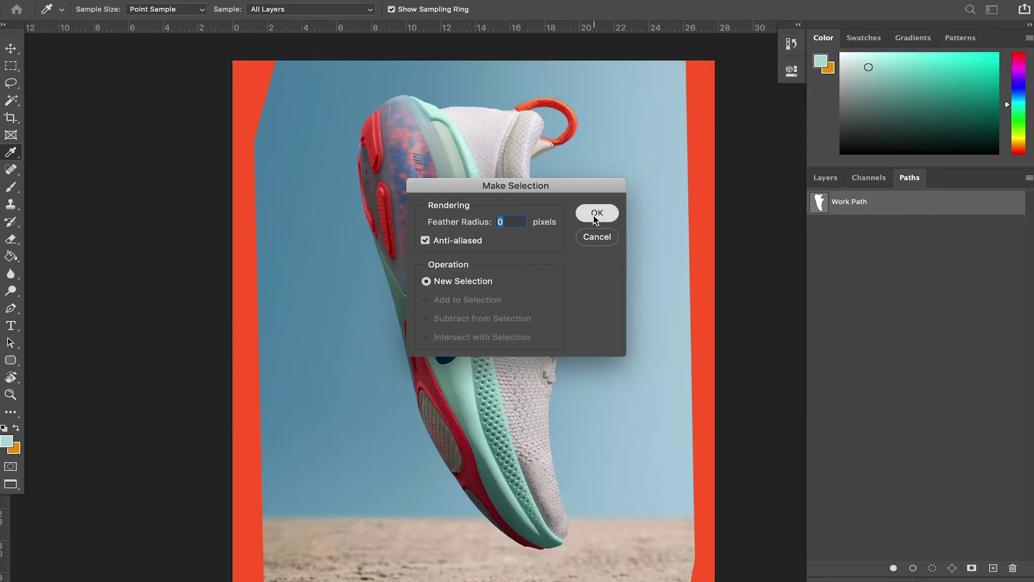
# Copy the selected shoe from Layer 3 onto its own layer and return to the layer list.
pyautogui.press('p')
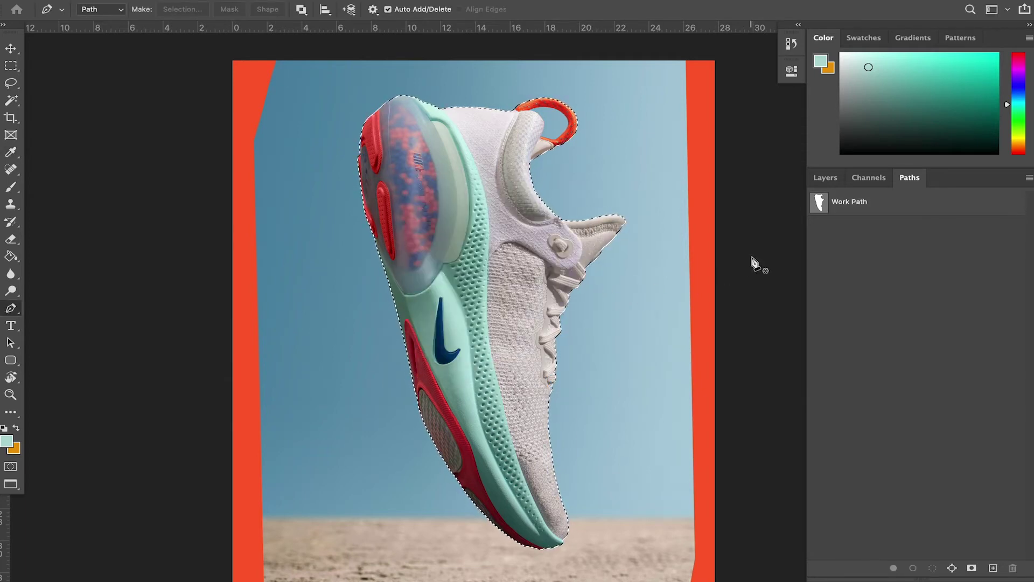
pyautogui.press('super+j')
pyautogui.click(826, 179)
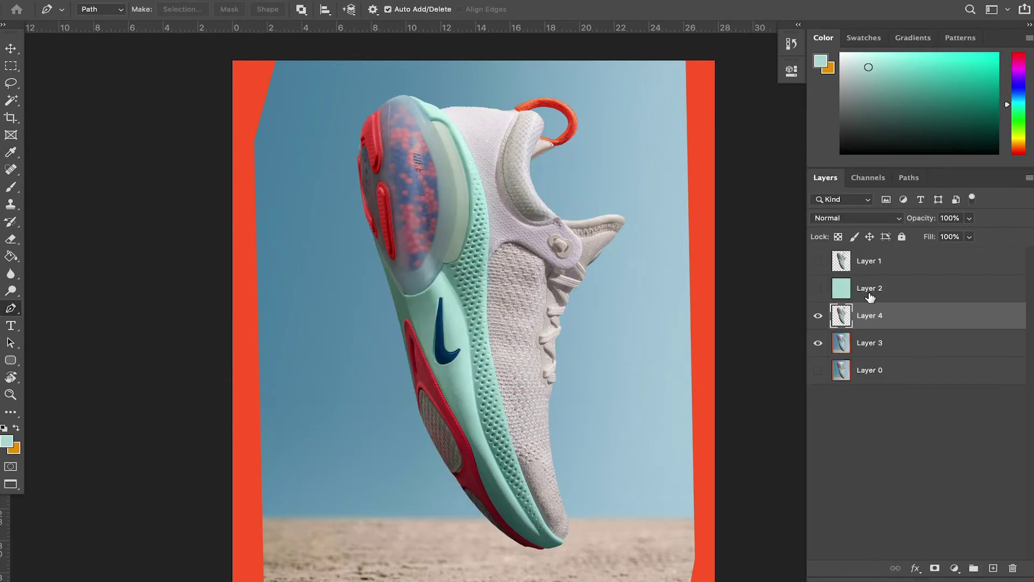
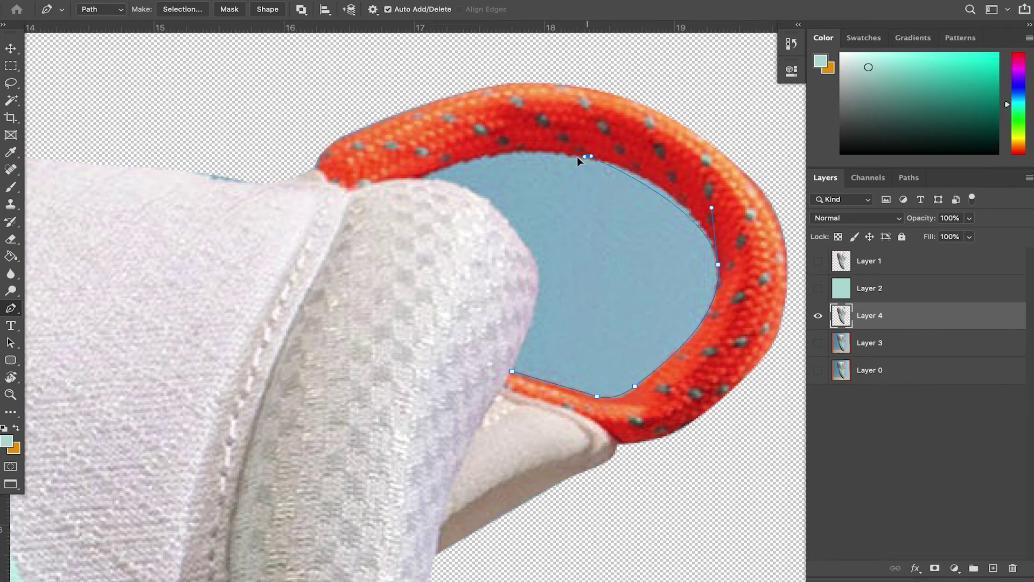
# Continue the pen path along the collar edge and close it around the blue opening inside the orange heel loop.
pyautogui.moveTo(420, 176); pyautogui.dragTo(338, 222)
pyautogui.keyDown('alt'); pyautogui.click(420, 175); pyautogui.keyUp('alt')
pyautogui.moveTo(457, 186); pyautogui.dragTo(469, 190)
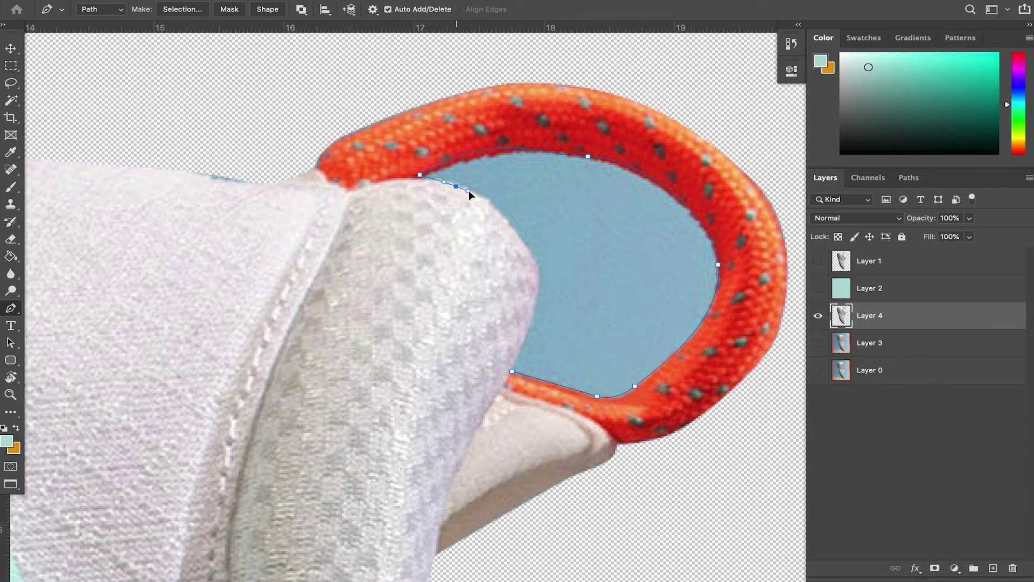
pyautogui.scroll(-3, 474, 195)
pyautogui.hscroll(2, 473, 195)
pyautogui.moveTo(492, 205); pyautogui.dragTo(501, 223)
pyautogui.scroll(-3, 499, 216)
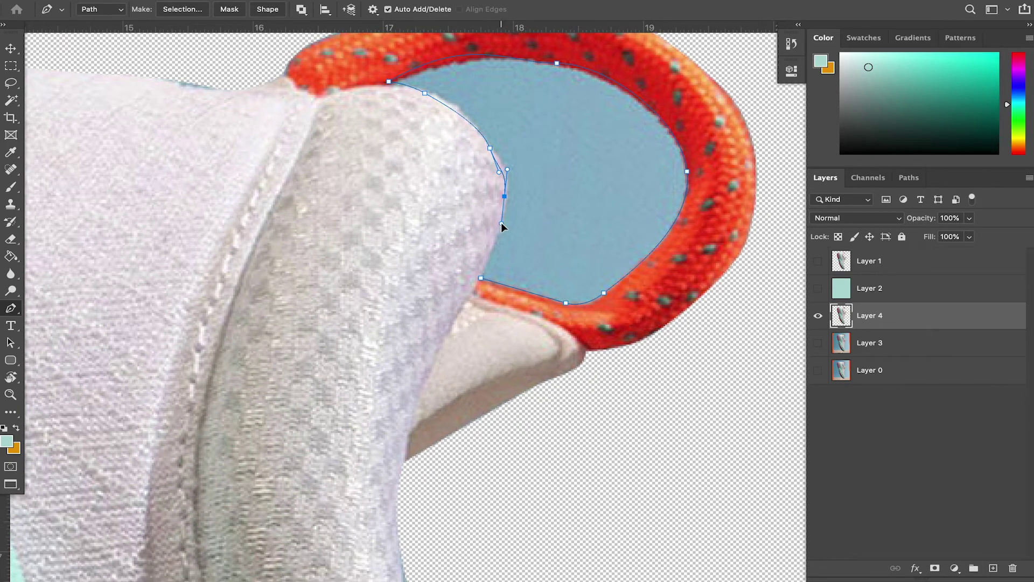
pyautogui.click(481, 277)
pyautogui.scroll(-3, 535, 220)
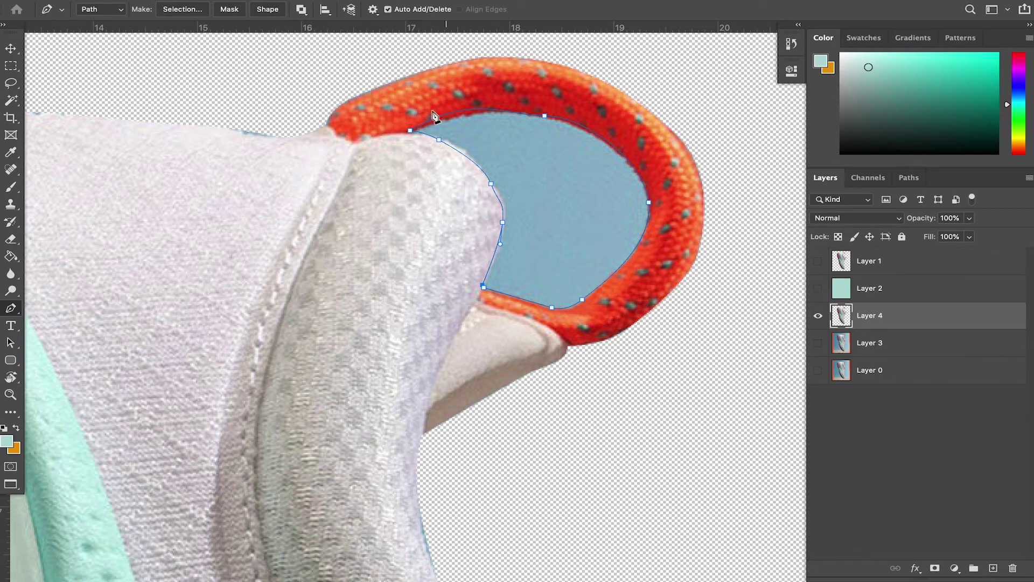
# Turn the work path around the heel loop's blue opening into a selection.
pyautogui.click(909, 177)
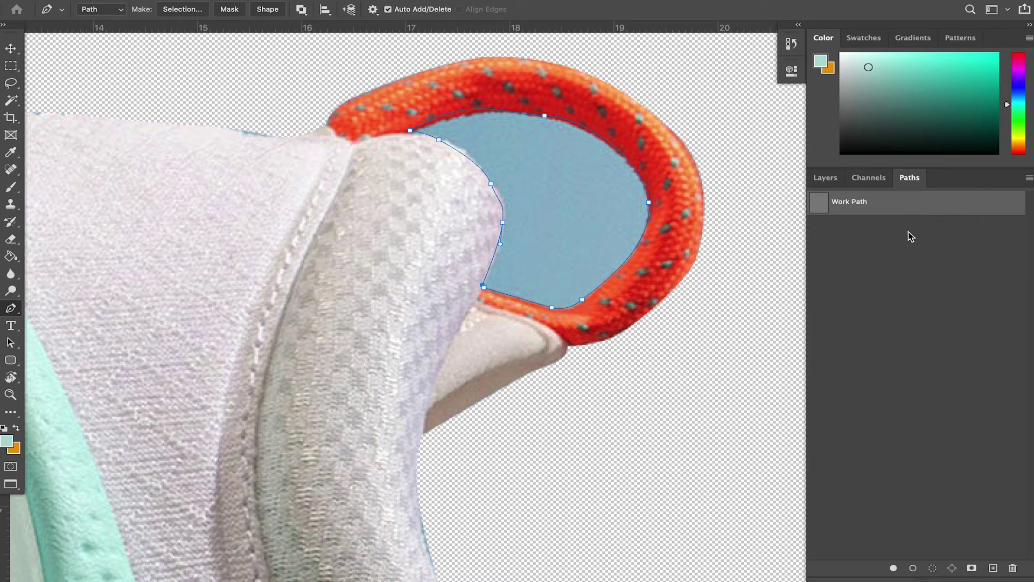
pyautogui.rightClick(926, 210)
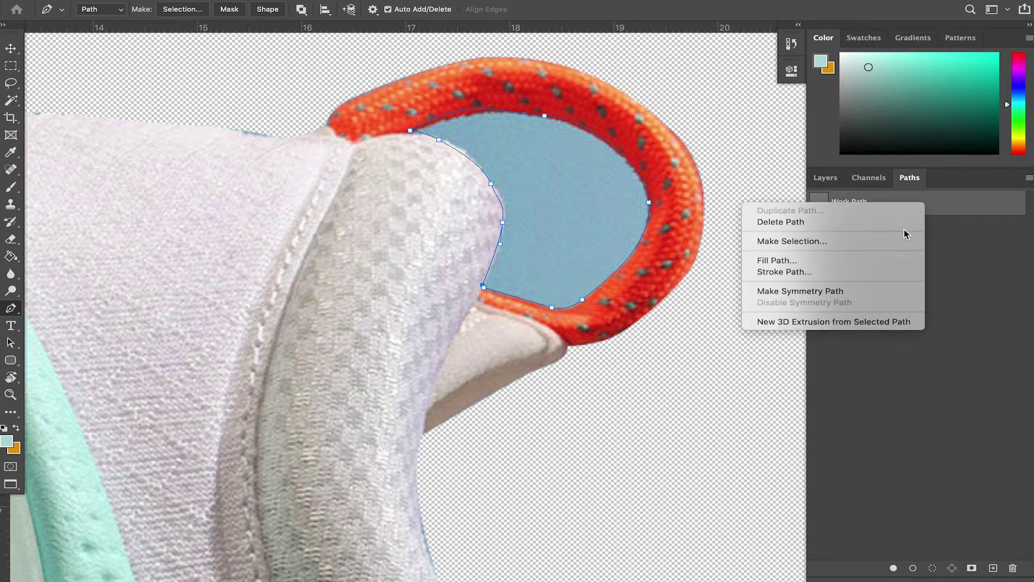
pyautogui.click(892, 241)
pyautogui.click(597, 213)
pyautogui.press('p')
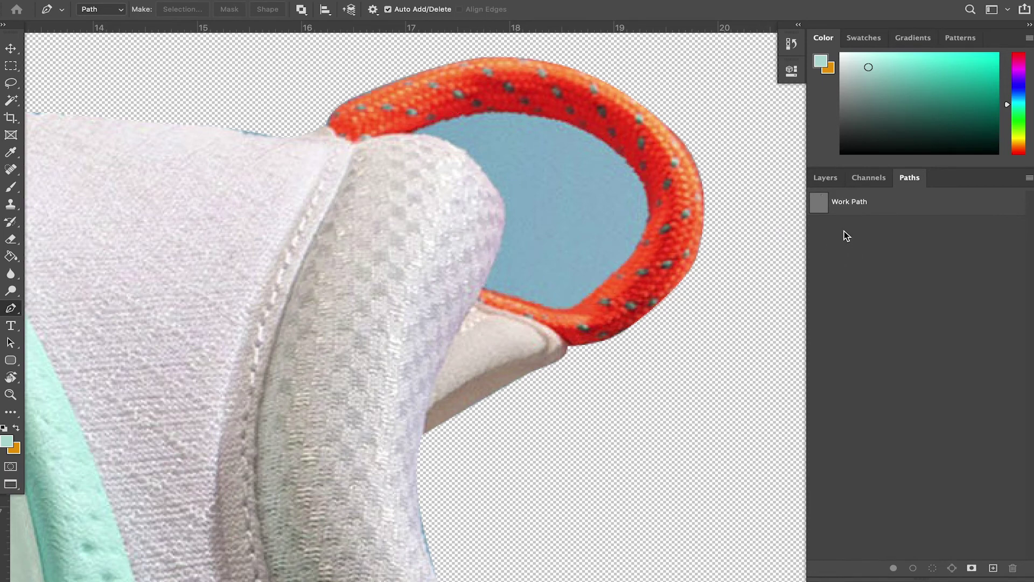
pyautogui.rightClick(897, 203)
pyautogui.click(757, 276)
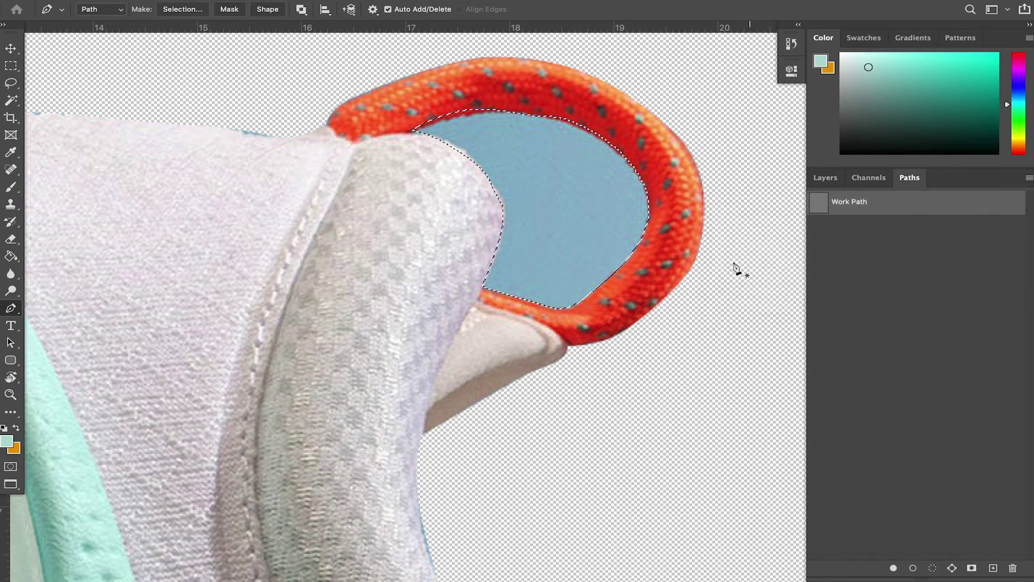
# Convert the work path into a new anti-aliased selection with 0 px feather and delete the blue fill inside the heel loop.
pyautogui.press('BackSpace')
pyautogui.hotkey('ctrl', 'z')
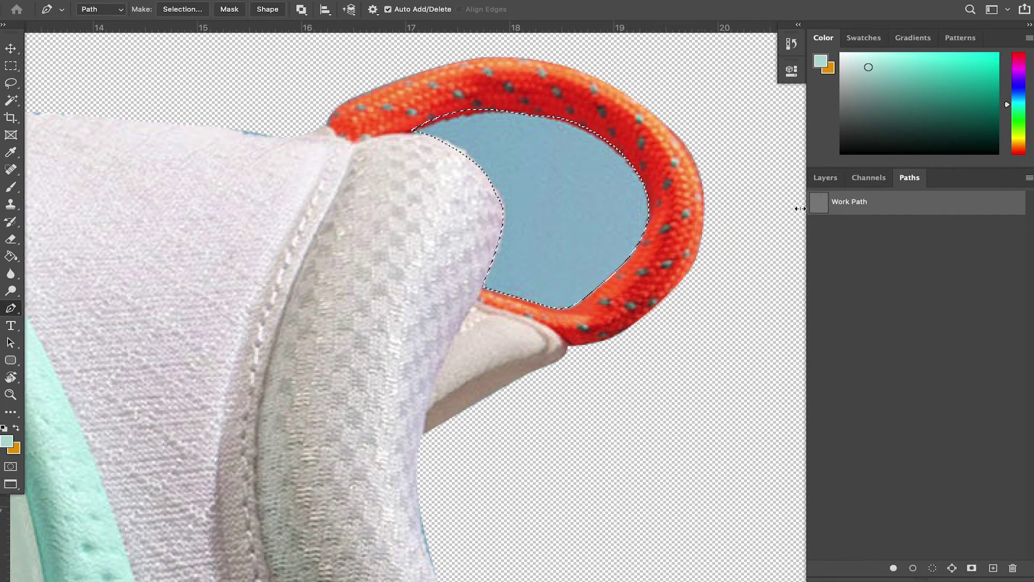
pyautogui.press('v')
pyautogui.rightClick(860, 202)
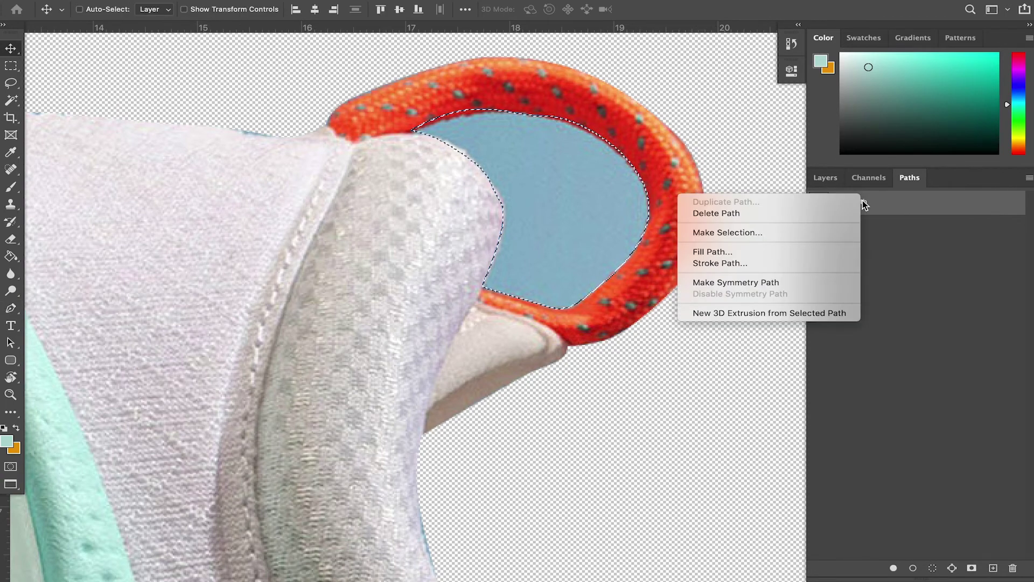
pyautogui.click(821, 231)
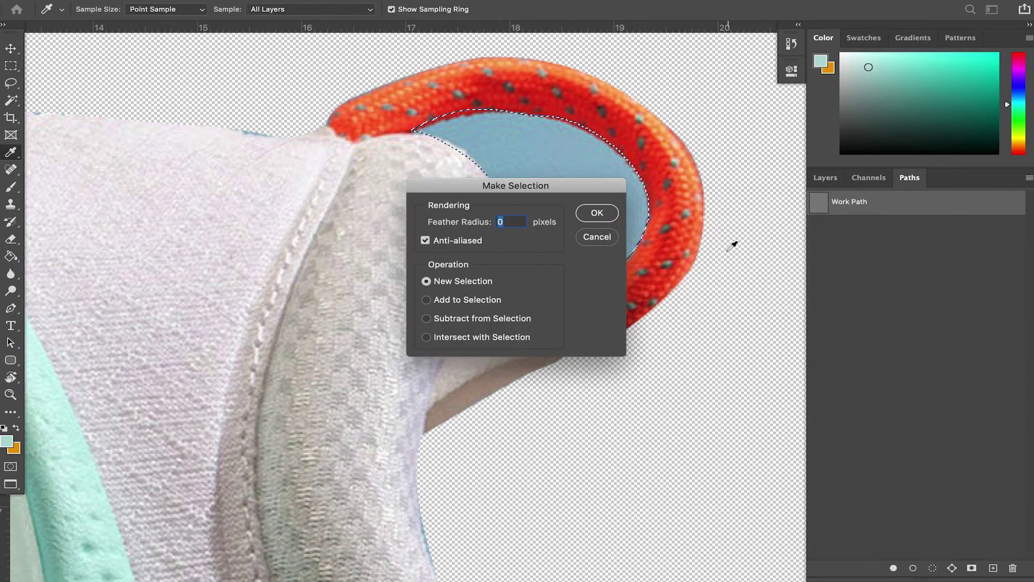
pyautogui.click(604, 219)
pyautogui.press('BackSpace')
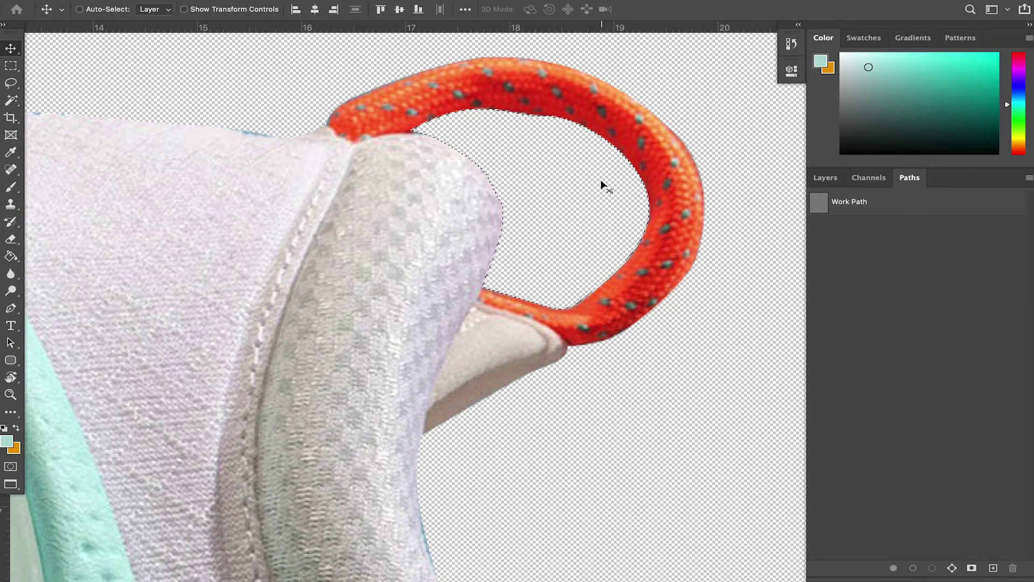
# Move the mint Layer 2 directly below Layer 4 and show both layers while the original photo layers stay hidden.
pyautogui.click(826, 177)
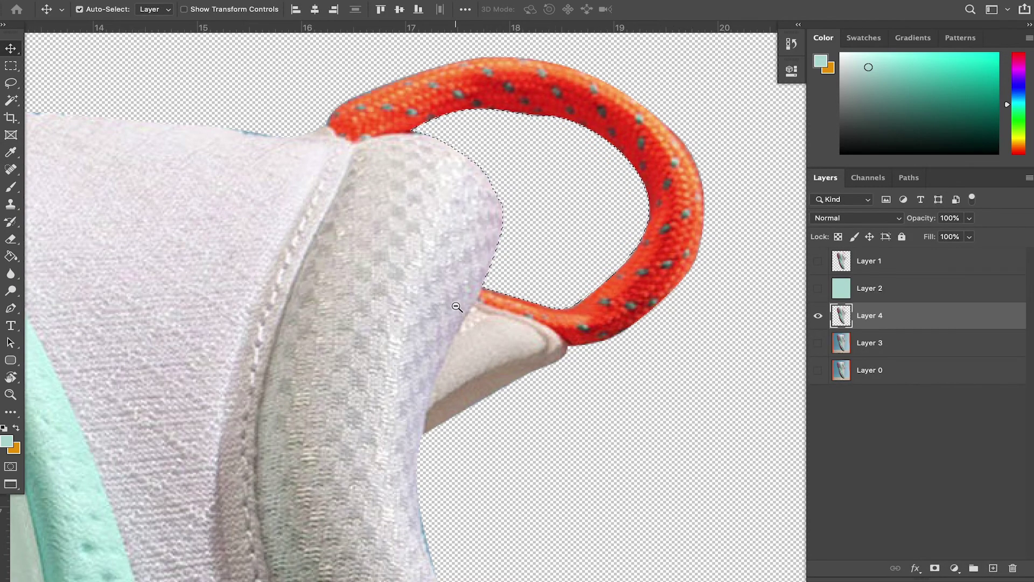
pyautogui.keyDown('alt'); pyautogui.keyDown('super'); pyautogui.click(456, 306); pyautogui.keyUp('super'); pyautogui.keyUp('alt')
pyautogui.moveTo(431, 334); pyautogui.dragTo(479, 333)
pyautogui.keyDown('super'); pyautogui.click(414, 268); pyautogui.keyUp('super')
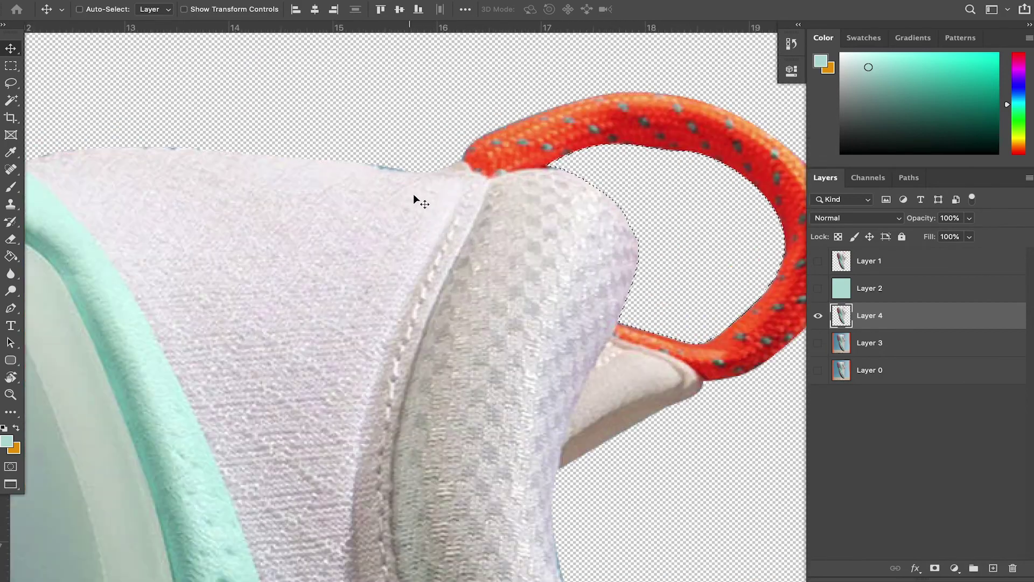
pyautogui.moveTo(548, 465); pyautogui.dragTo(391, 43)
pyautogui.press('super+minus')
pyautogui.press('super+minus')
pyautogui.press('super+minus')
pyautogui.press('super+minus')
pyautogui.press('super+minus')
pyautogui.moveTo(370, 388); pyautogui.dragTo(470, 313)
pyautogui.keyDown('super'); pyautogui.click(438, 226); pyautogui.keyUp('super')
pyautogui.moveTo(816, 289); pyautogui.dragTo(815, 332)
pyautogui.click(818, 340)
pyautogui.click(819, 317)
pyautogui.click(818, 343)
# Clear the selection inside the heel loop with the Rectangular Marquee tool.
pyautogui.scroll(-3, 636, 351)
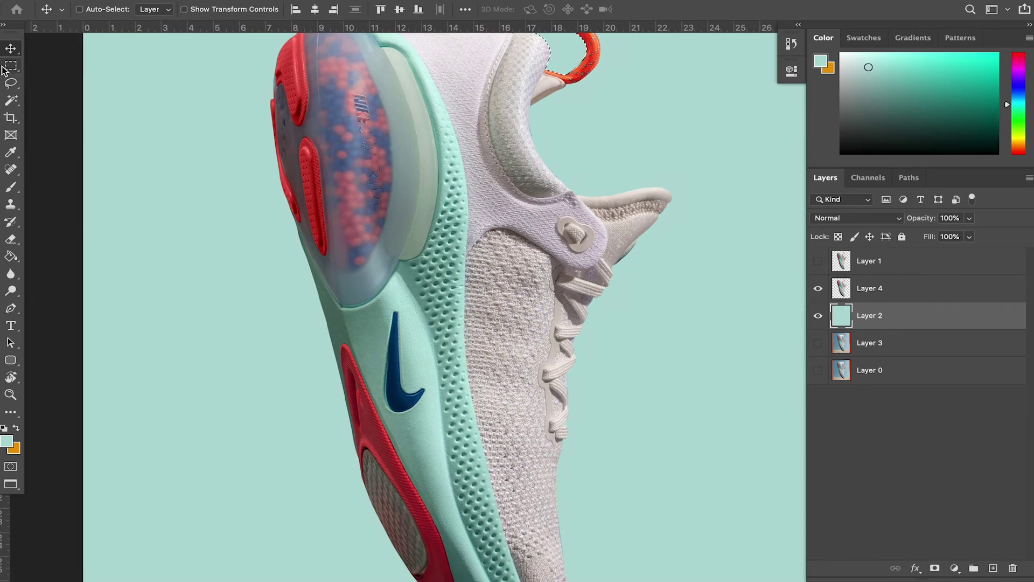
pyautogui.moveTo(342, 115); pyautogui.dragTo(358, 196)
pyautogui.moveTo(448, 289); pyautogui.dragTo(422, 180)
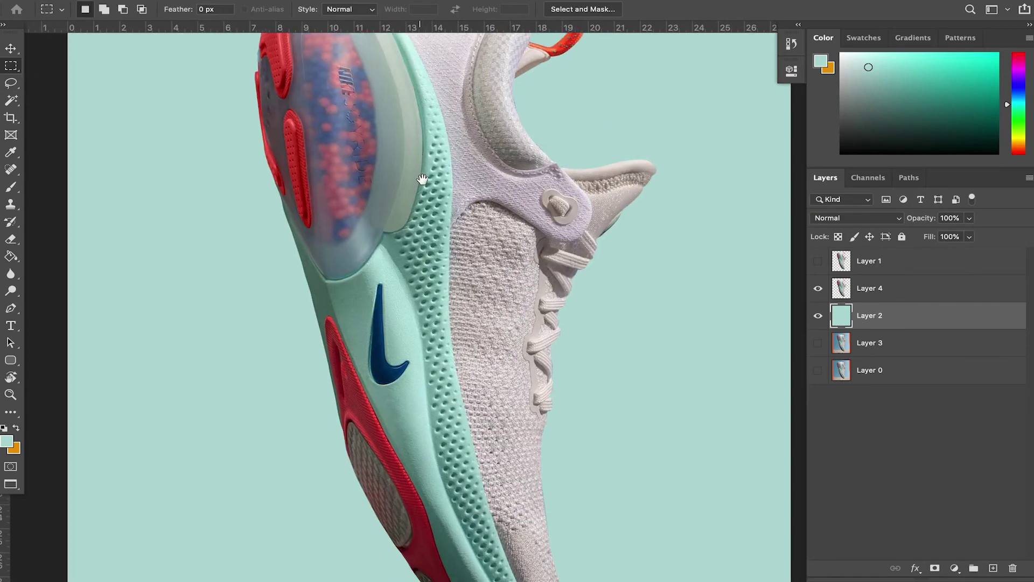
# Inspect the Layer 4 cutout's edges at close range, from the sole around the toe and up past the laces to the collar.
pyautogui.moveTo(405, 281); pyautogui.dragTo(458, 320)
pyautogui.press('super+minus')
pyautogui.scroll(6, 447, 286)
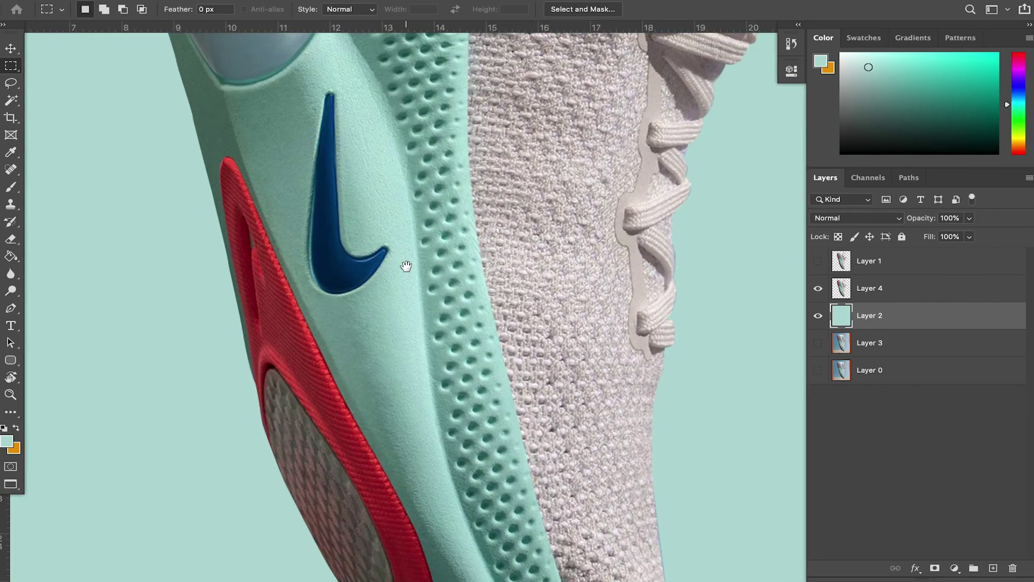
pyautogui.scroll(-3, 398, 275)
pyautogui.scroll(5, 366, 326)
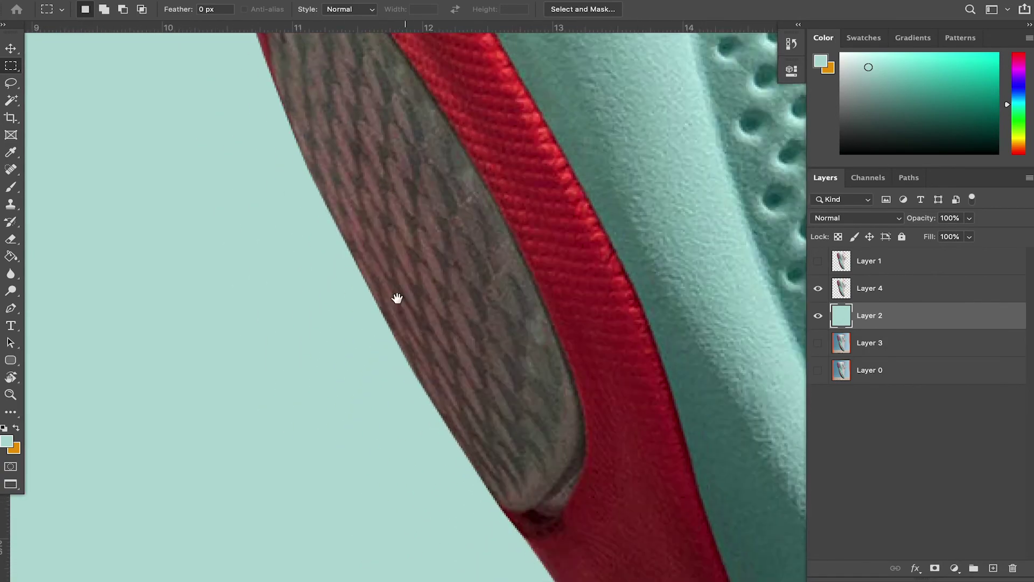
pyautogui.moveTo(473, 389); pyautogui.dragTo(395, 258)
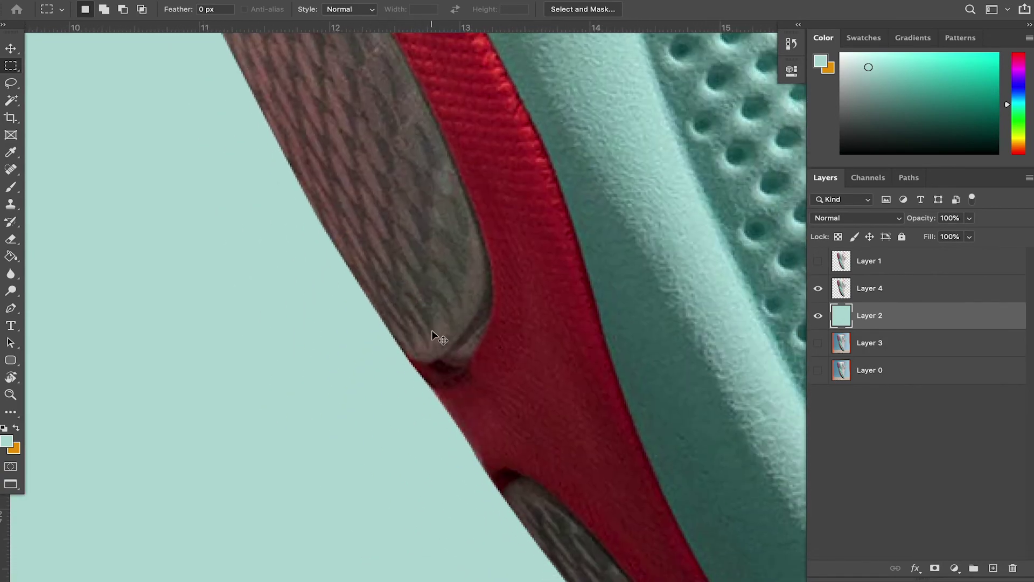
pyautogui.press('v')
pyautogui.moveTo(466, 384); pyautogui.dragTo(395, 254)
pyautogui.moveTo(504, 403); pyautogui.dragTo(399, 237)
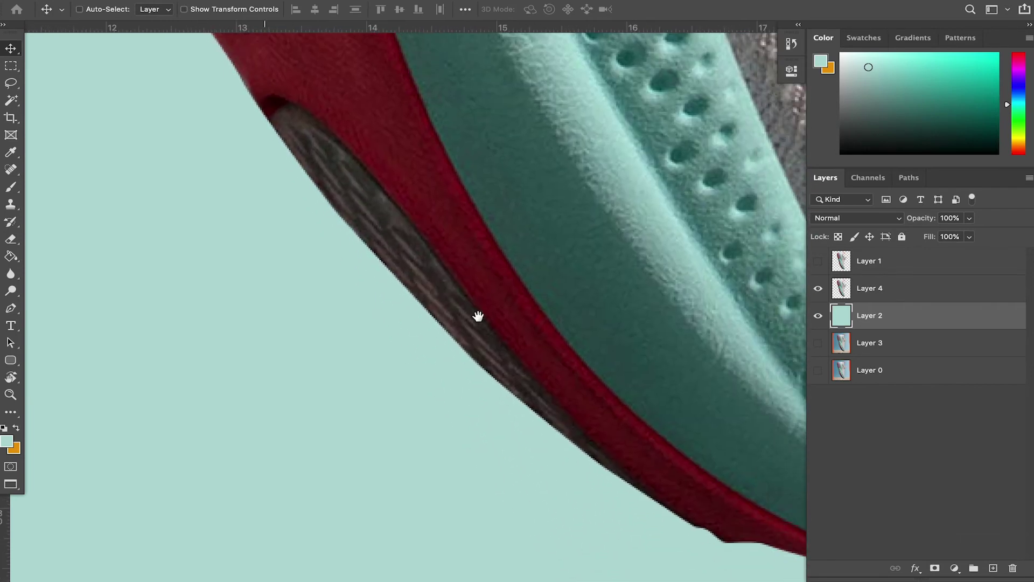
pyautogui.moveTo(508, 332); pyautogui.dragTo(361, 260)
pyautogui.moveTo(625, 274); pyautogui.dragTo(379, 284)
pyautogui.scroll(5, 628, 186)
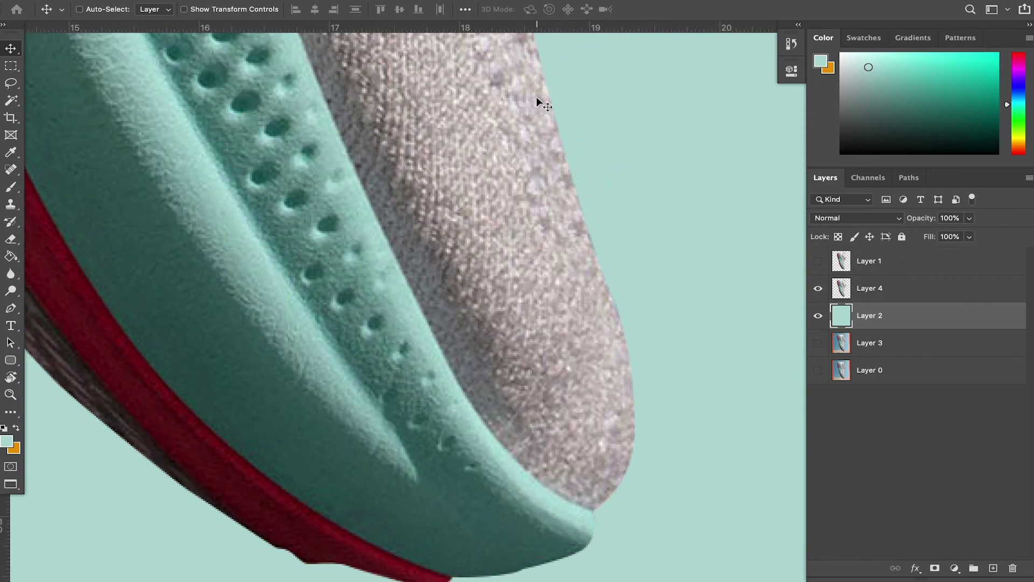
pyautogui.moveTo(537, 97); pyautogui.dragTo(577, 291)
pyautogui.moveTo(566, 108); pyautogui.dragTo(617, 292)
pyautogui.moveTo(612, 205); pyautogui.dragTo(615, 443)
pyautogui.scroll(-3, 627, 323)
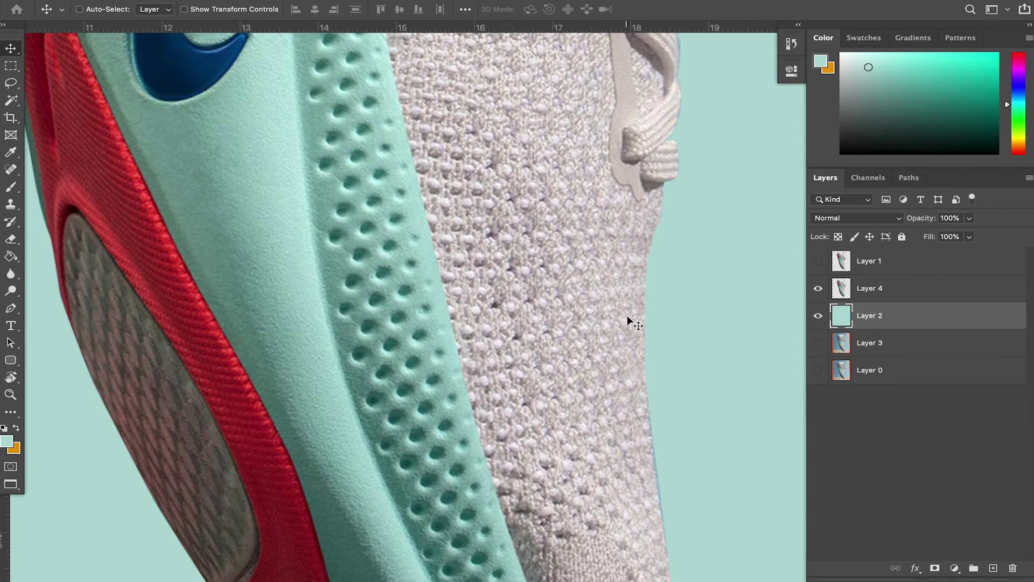
pyautogui.scroll(10, 627, 317)
pyautogui.scroll(3, 640, 313)
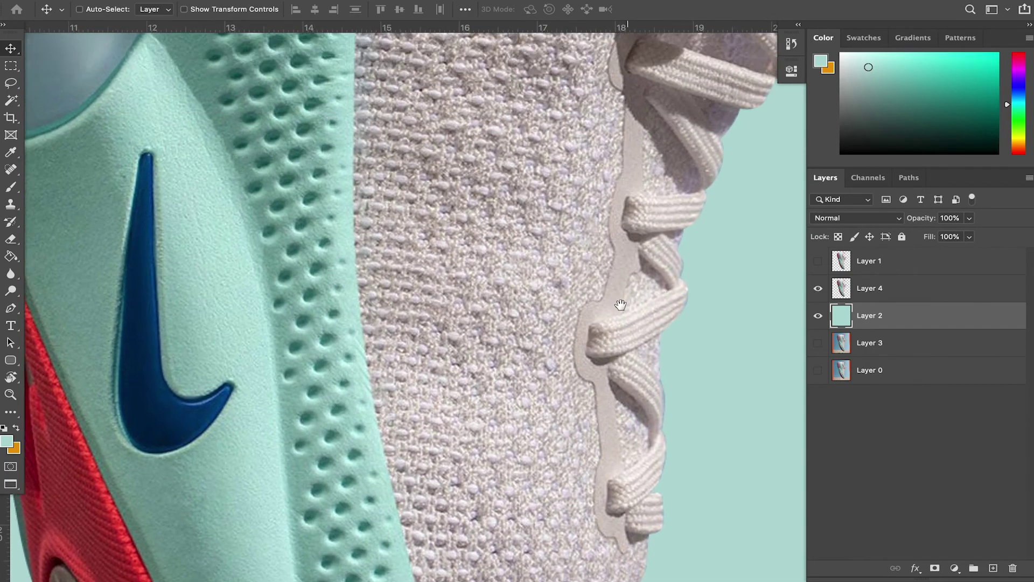
pyautogui.scroll(2, 614, 297)
pyautogui.scroll(-5, 606, 295)
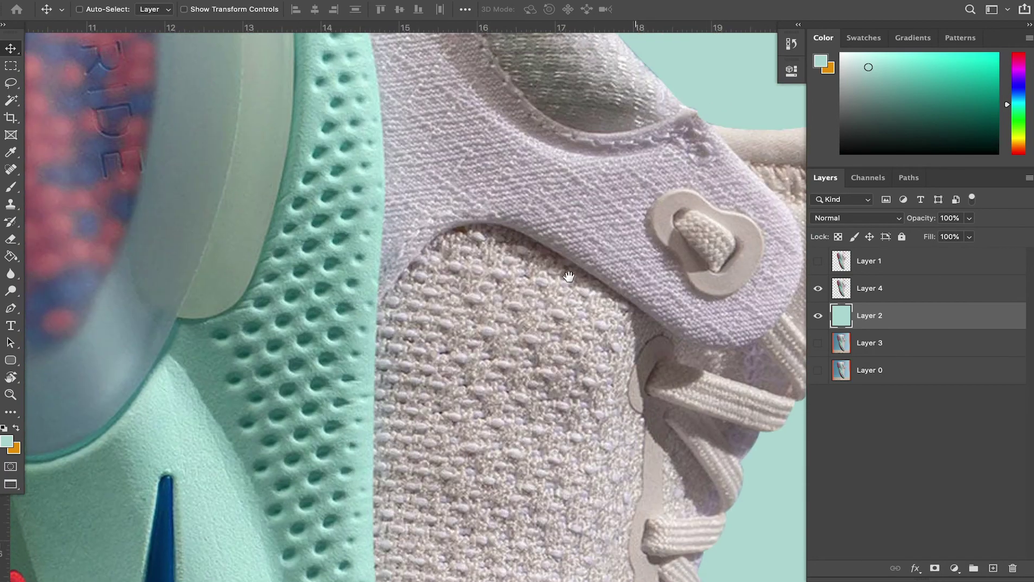
pyautogui.scroll(2, 519, 275)
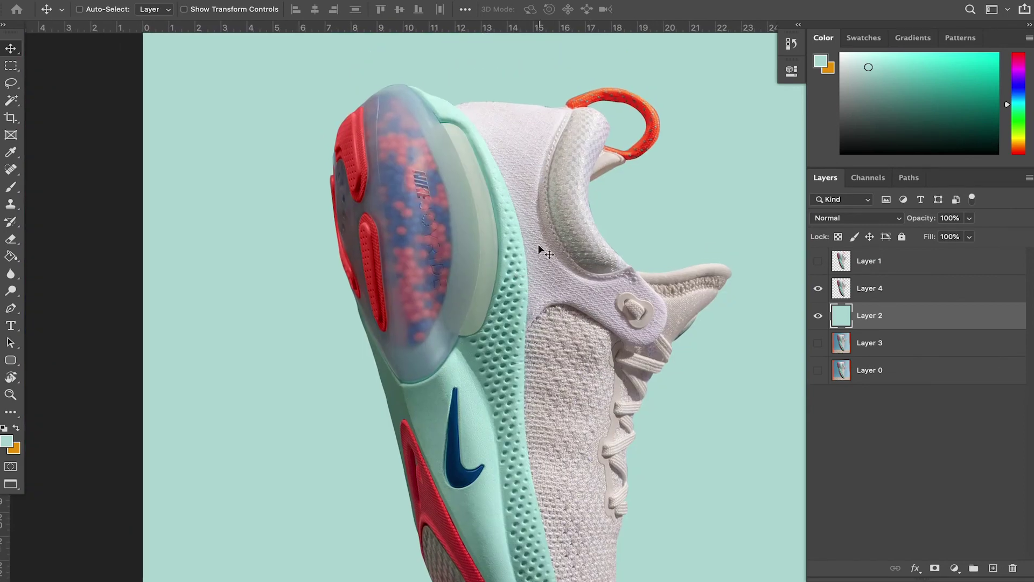
pyautogui.scroll(3, 572, 189)
# Compare the collar edges of the Layer 1 and Layer 4 cutouts by toggling the two layers' visibility.
pyautogui.click(854, 262)
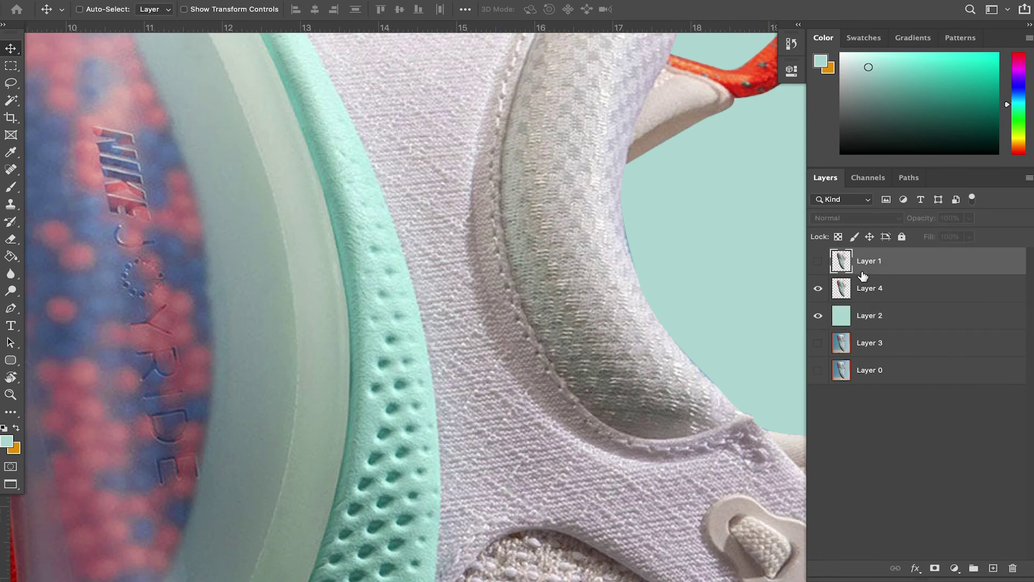
pyautogui.click(817, 264)
pyautogui.moveTo(670, 203); pyautogui.dragTo(605, 252)
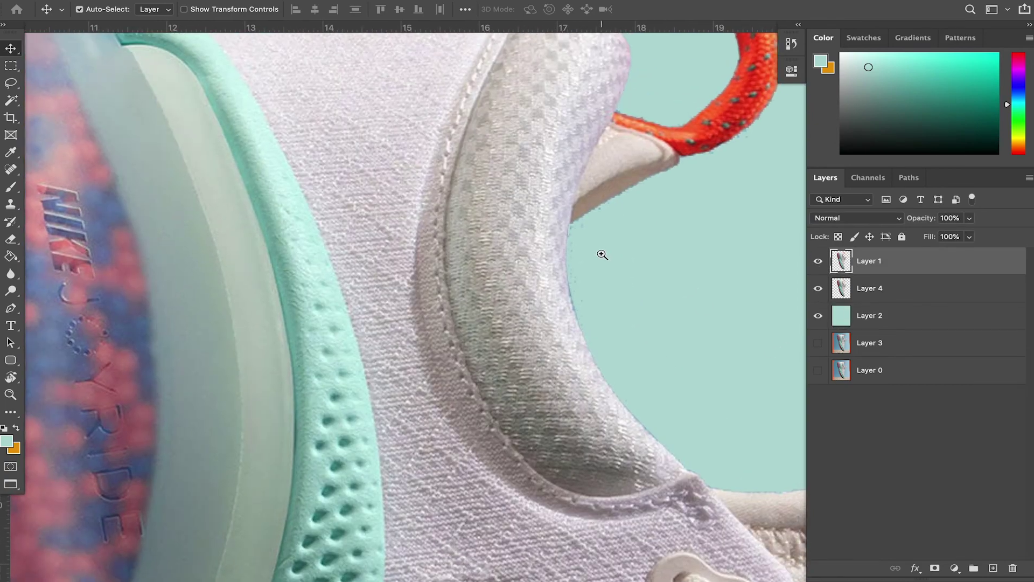
pyautogui.scroll(1, 598, 257)
pyautogui.click(817, 290)
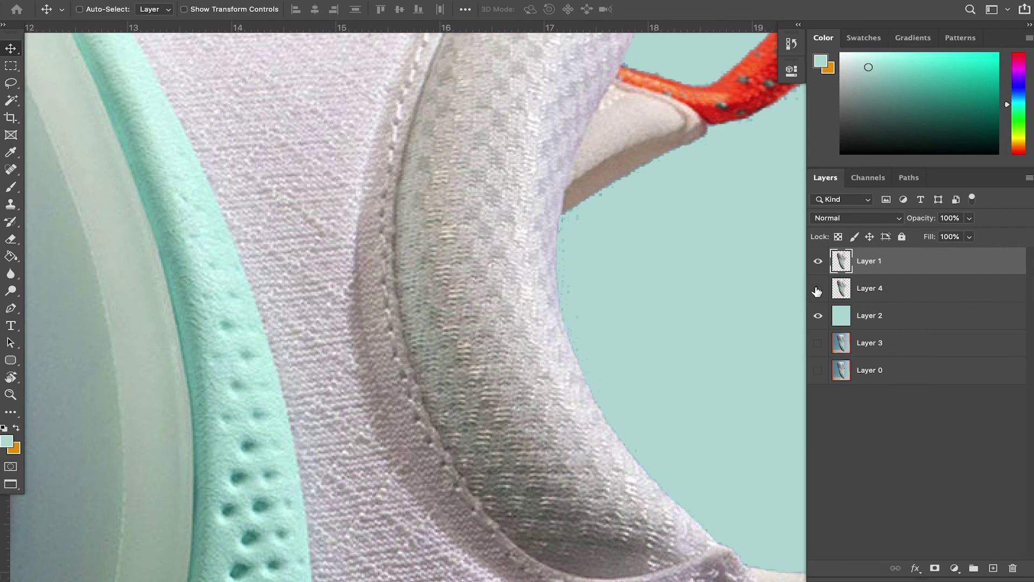
pyautogui.click(819, 263)
pyautogui.click(818, 289)
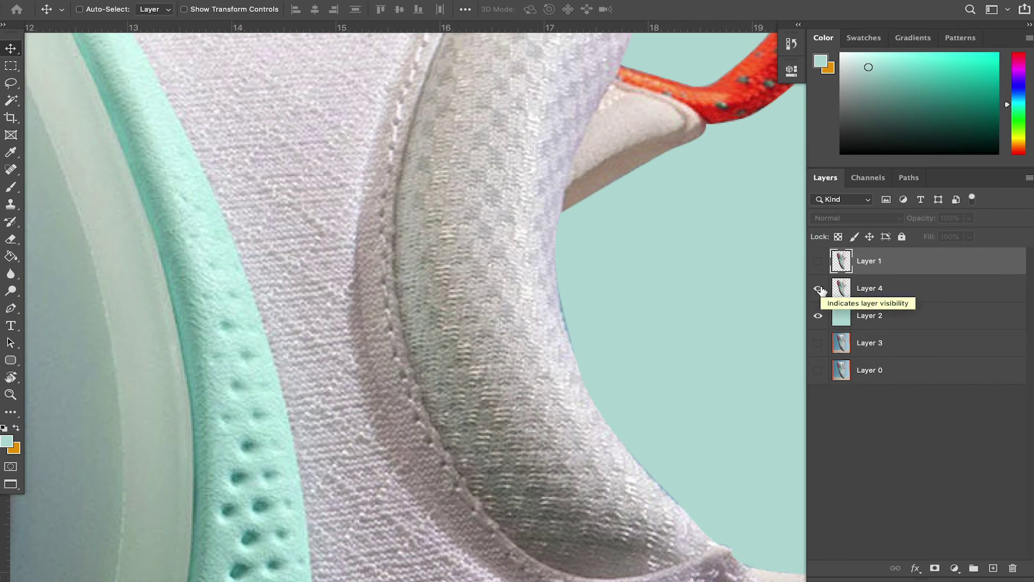
pyautogui.click(818, 262)
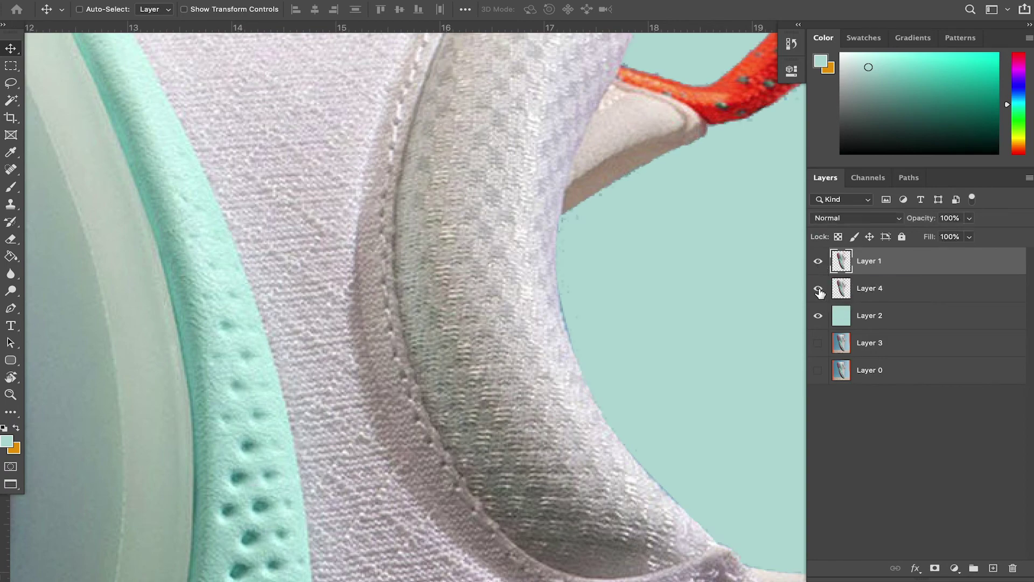
pyautogui.click(819, 262)
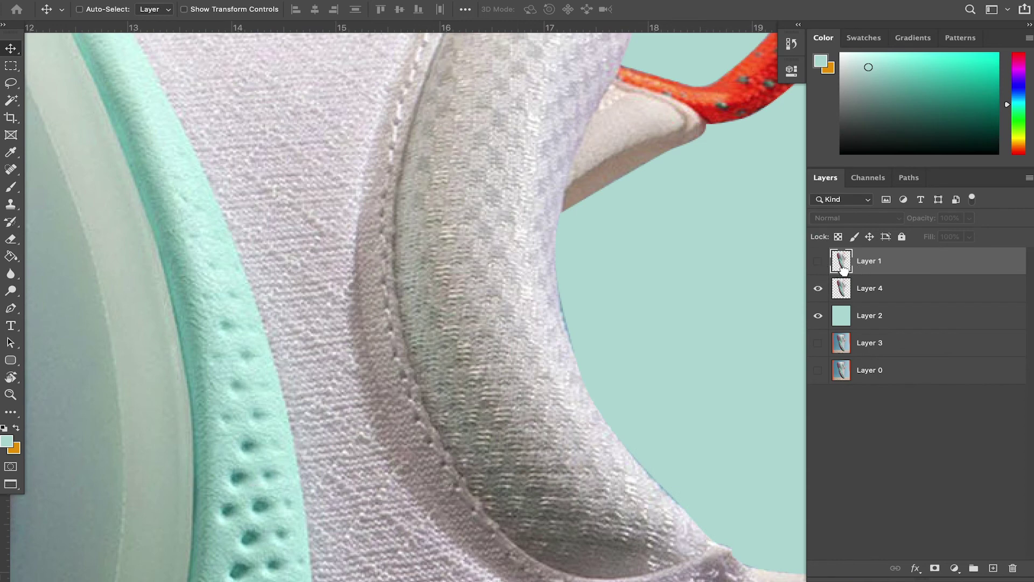
# Move Layer 1 below Layer 4, toggle both for comparison, and leave only the Layer 4 cutout showing on the mint background.
pyautogui.hotkey('ctrl', '[')
pyautogui.click(819, 288)
pyautogui.click(818, 263)
pyautogui.click(819, 288)
pyautogui.click(819, 289)
pyautogui.click(818, 289)
pyautogui.click(819, 260)
# Show Layer 1 in place of Layer 4 and examine its edges around the heel loop and along the heel's upper edge.
pyautogui.moveTo(680, 238); pyautogui.dragTo(568, 349)
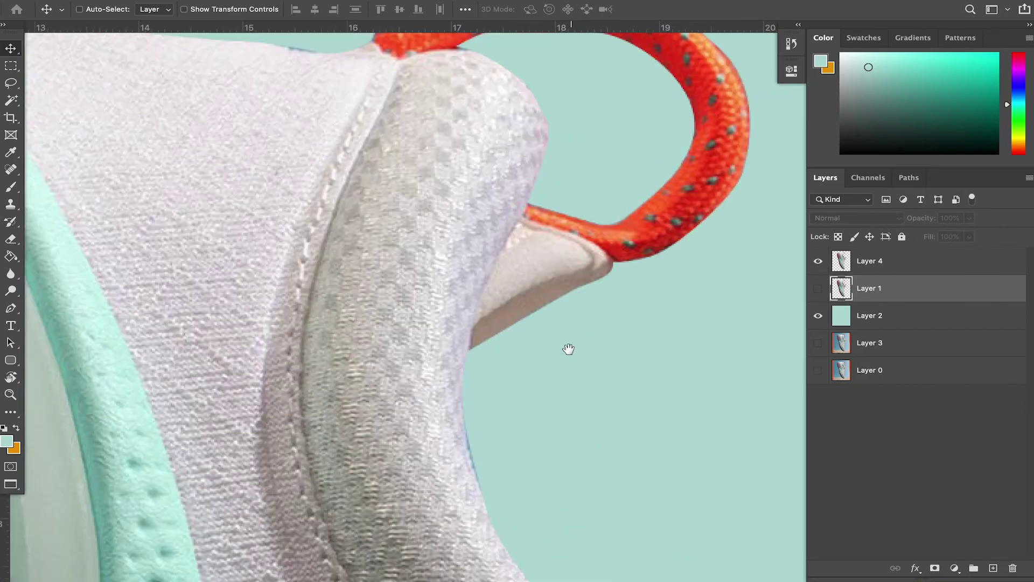
pyautogui.scroll(5, 568, 349)
pyautogui.click(819, 261)
pyautogui.click(818, 289)
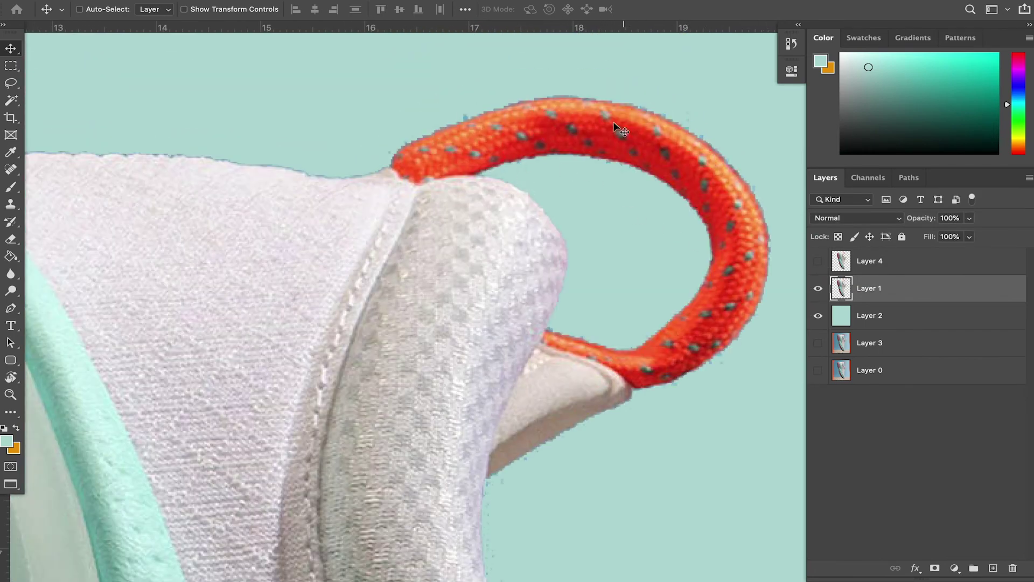
pyautogui.moveTo(470, 221); pyautogui.dragTo(636, 237)
pyautogui.moveTo(429, 235); pyautogui.dragTo(587, 244)
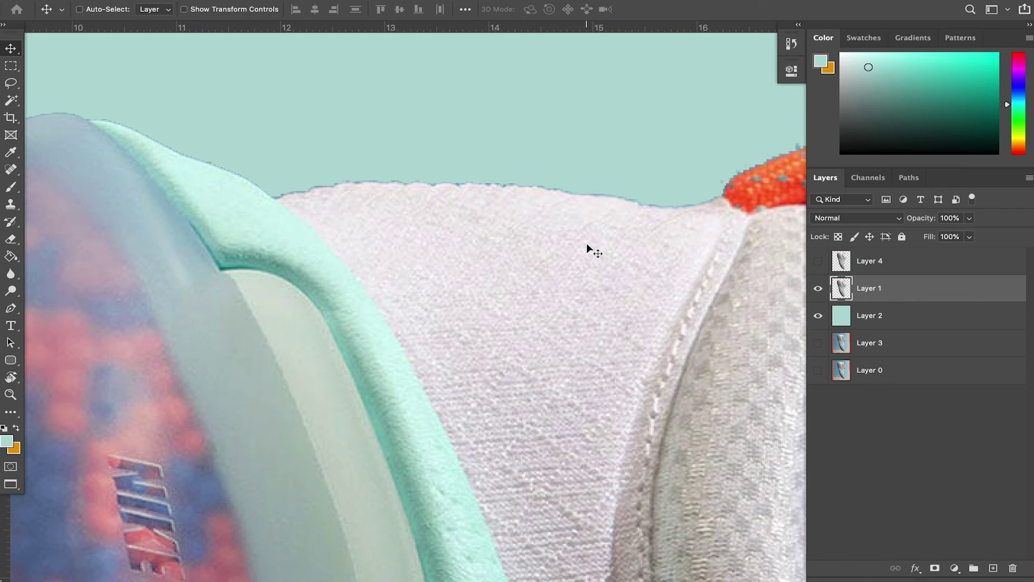
pyautogui.press('space')
pyautogui.moveTo(591, 233); pyautogui.dragTo(441, 291)
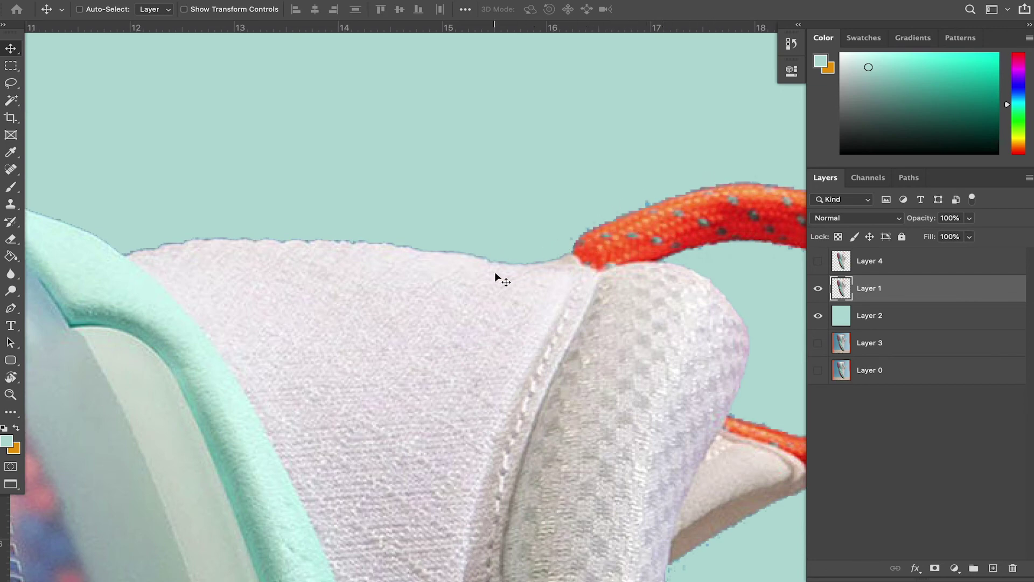
# Erase the blue fringe beside the heel loop on Layer 1 with a size 5 Eraser, then hide Layer 1 and show Layer 4.
pyautogui.click(10, 82)
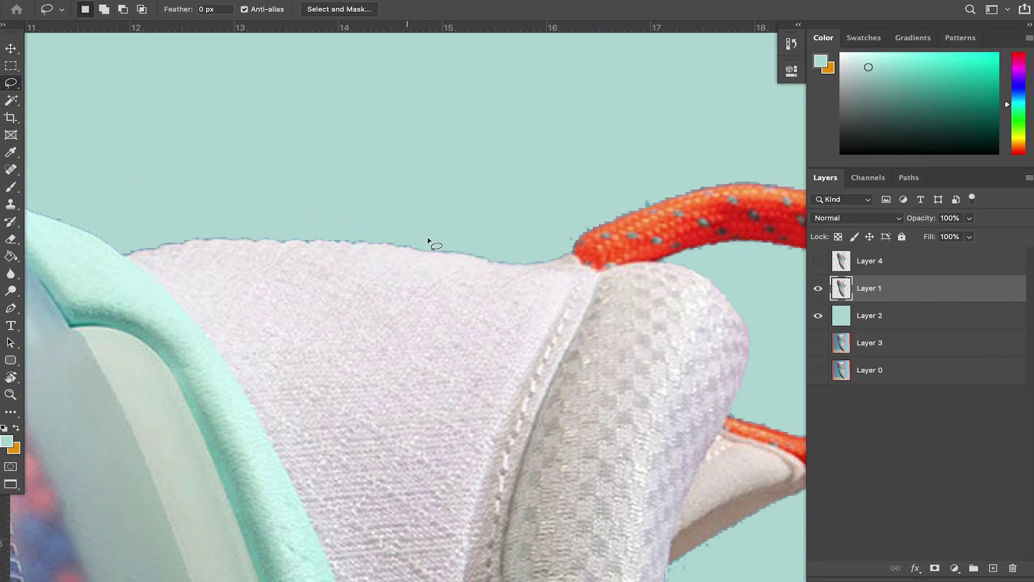
pyautogui.press('e')
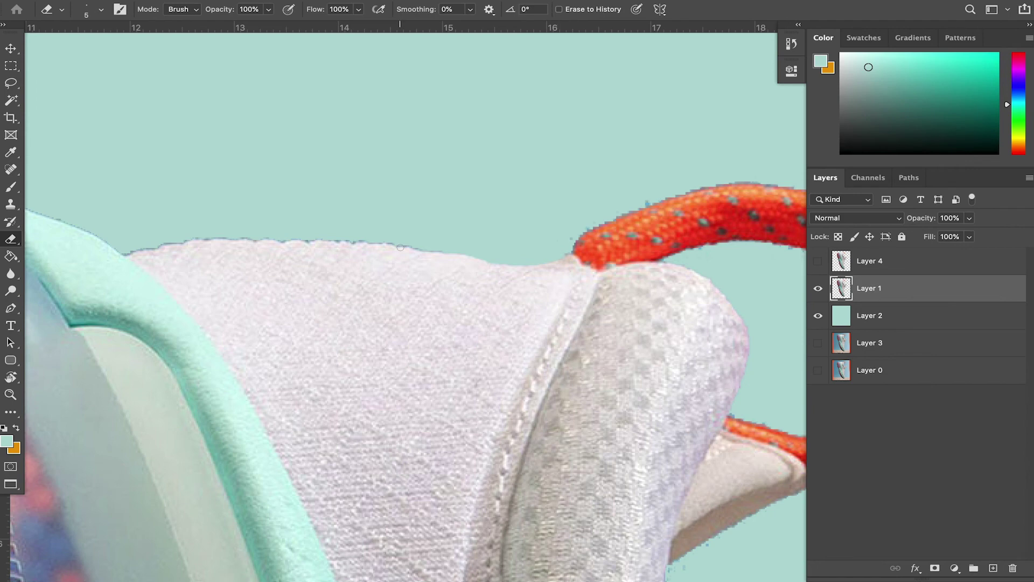
pyautogui.moveTo(575, 229); pyautogui.dragTo(529, 250)
pyautogui.click(818, 288)
pyautogui.click(818, 261)
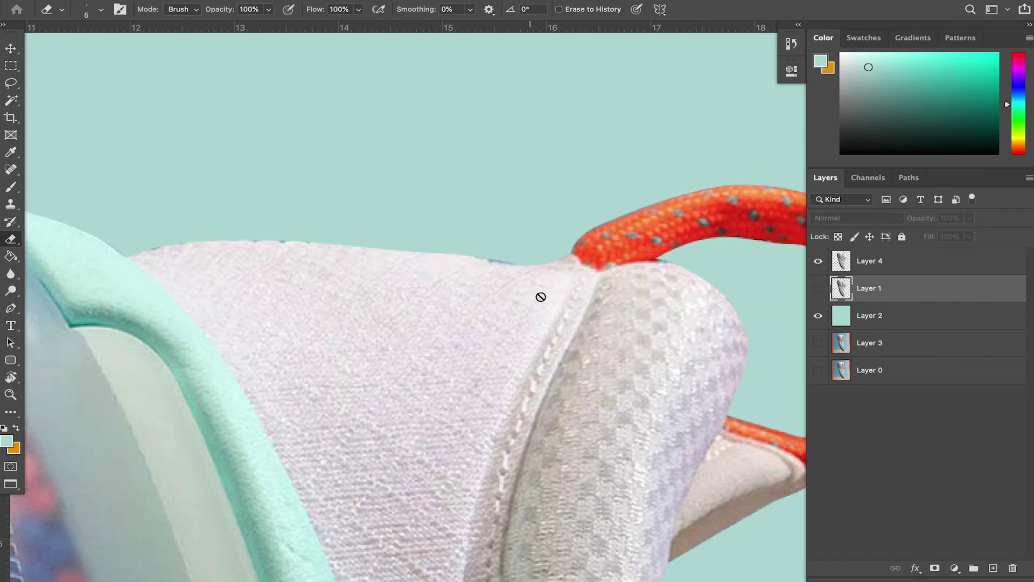
# Review the Layer 4 cutout on the mint background from the heel's air unit down the outsole to the toe.
pyautogui.moveTo(231, 383); pyautogui.dragTo(639, 494)
pyautogui.hscroll(-6, 241, 386)
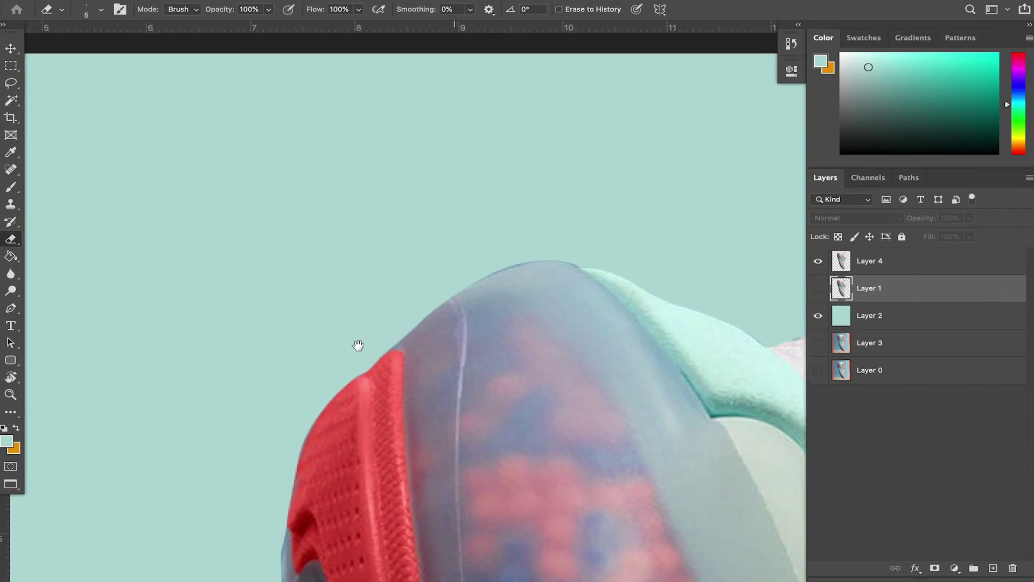
pyautogui.scroll(-8, 358, 347)
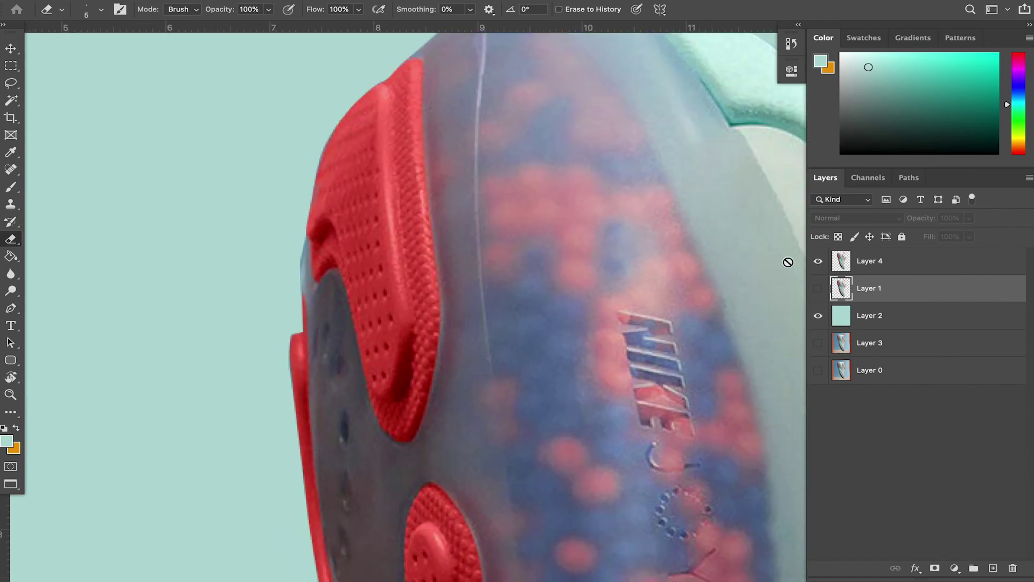
pyautogui.click(819, 264)
pyautogui.click(819, 264)
pyautogui.scroll(-8, 393, 381)
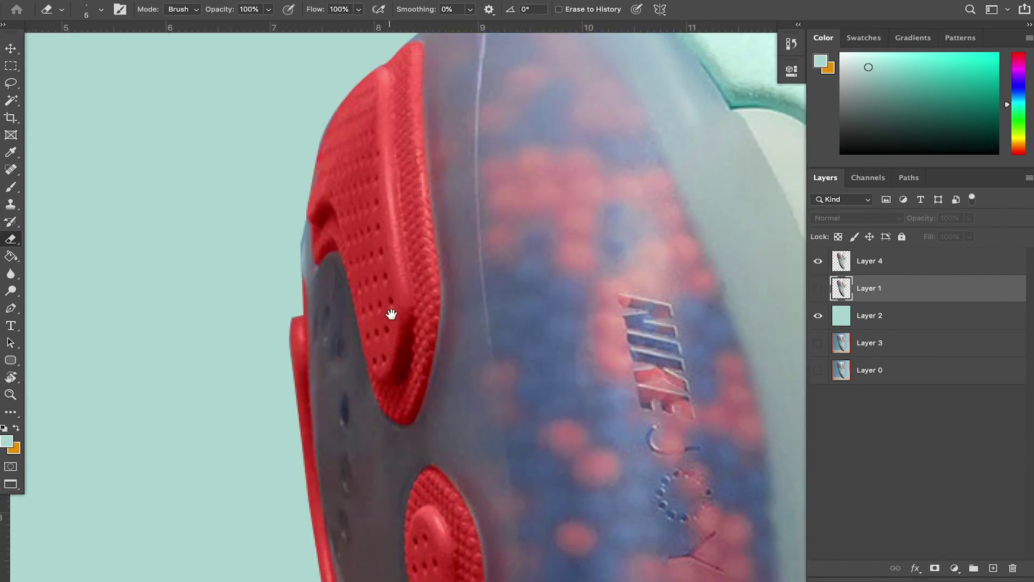
pyautogui.hscroll(1, 393, 374)
pyautogui.moveTo(440, 418); pyautogui.dragTo(385, 199)
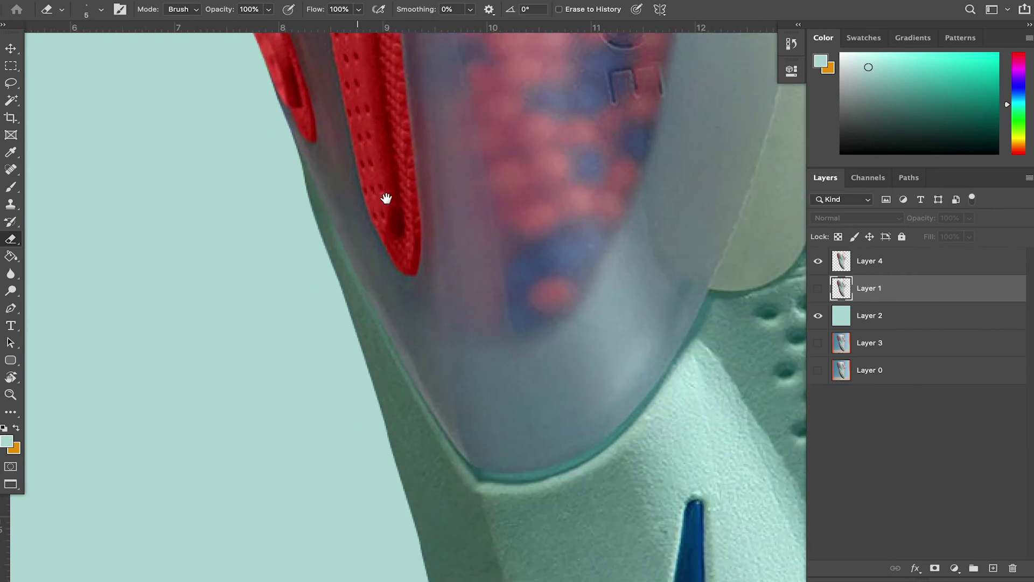
pyautogui.keyDown('alt'); pyautogui.click(361, 252); pyautogui.keyUp('alt')
pyautogui.scroll(-6, 411, 335)
pyautogui.hscroll(2, 410, 334)
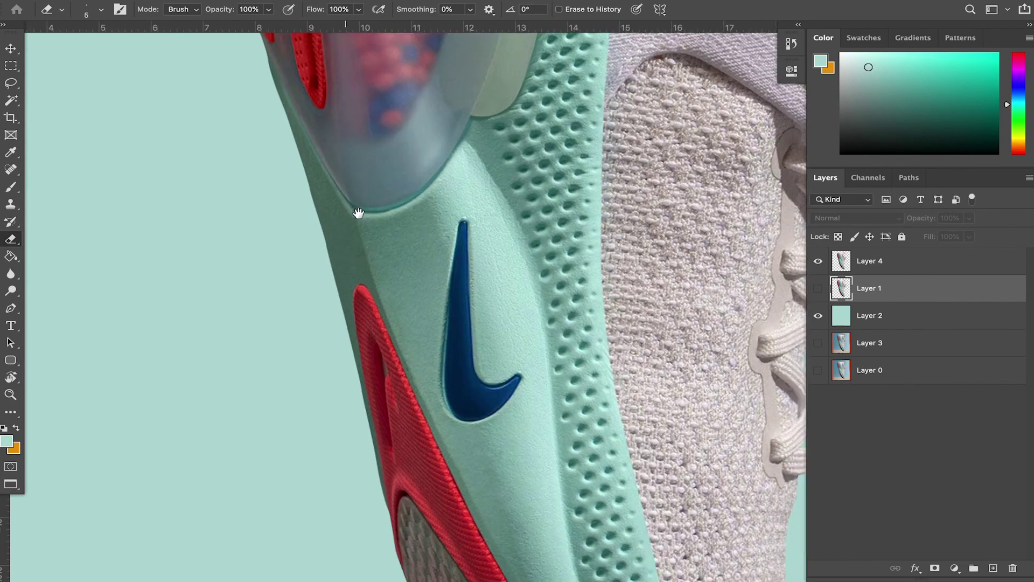
pyautogui.scroll(-10, 372, 196)
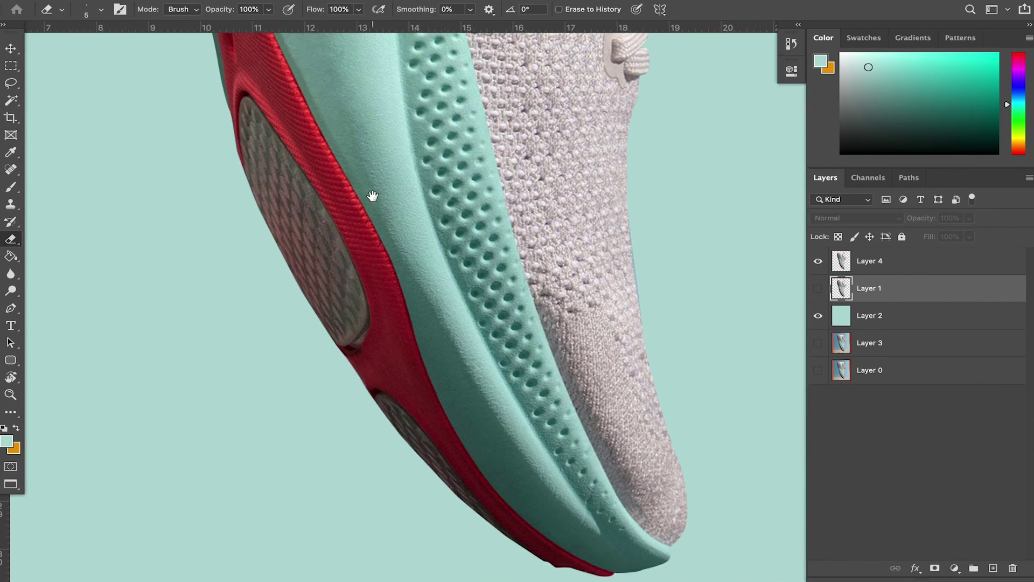
pyautogui.scroll(-5, 442, 210)
pyautogui.scroll(8, 443, 210)
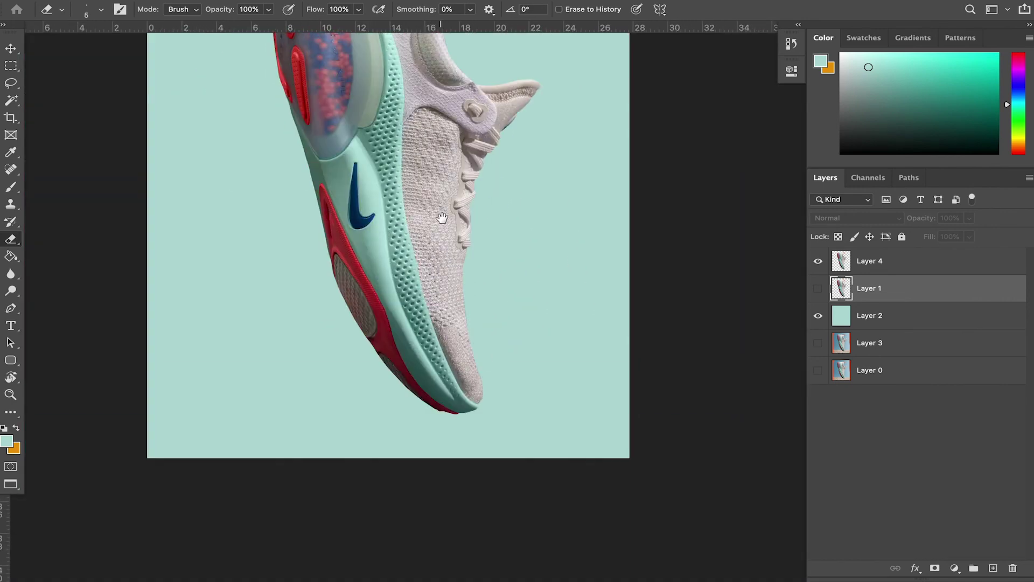